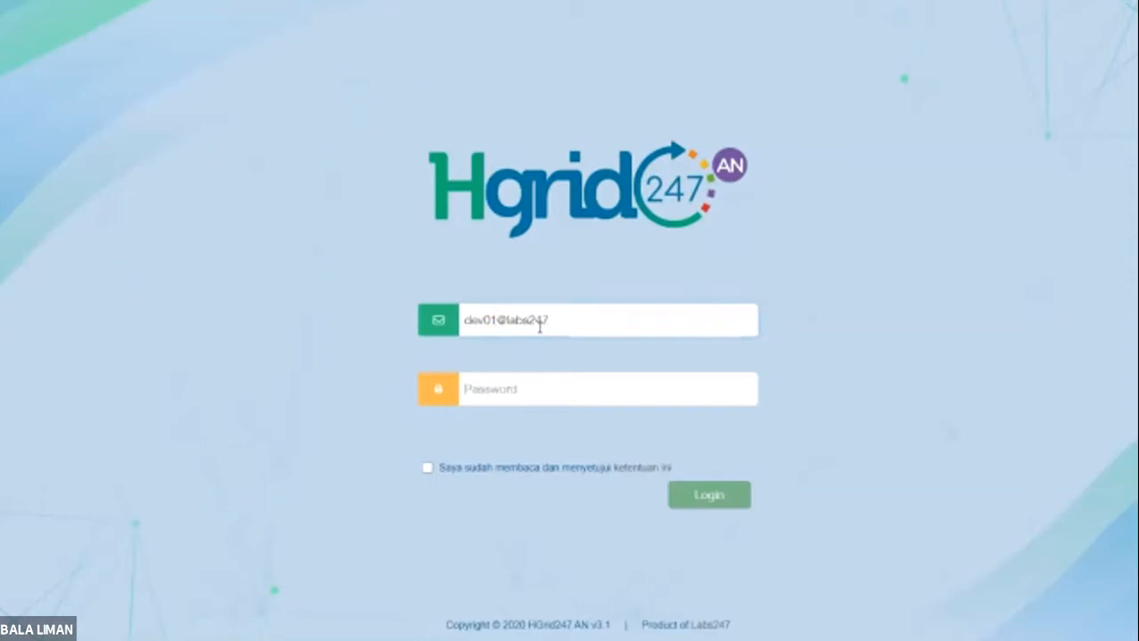
# Step: Enter the account password on the login form and log in
pyautogui.press('Tab')
pyautogui.write('********')
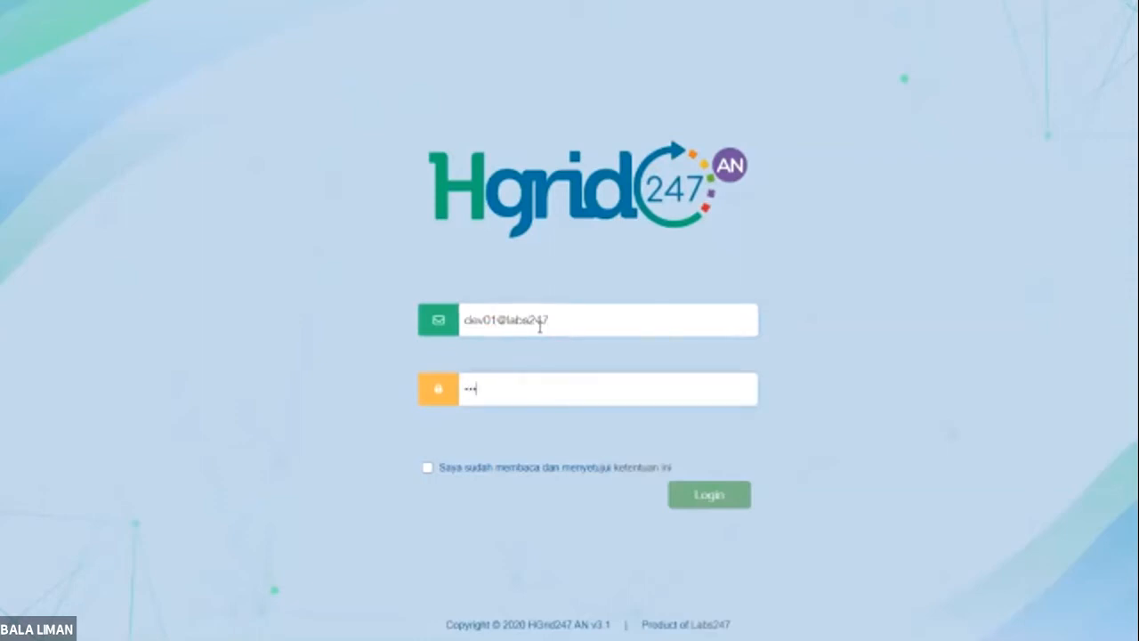
pyautogui.press('Tab')
pyautogui.press('Tab')
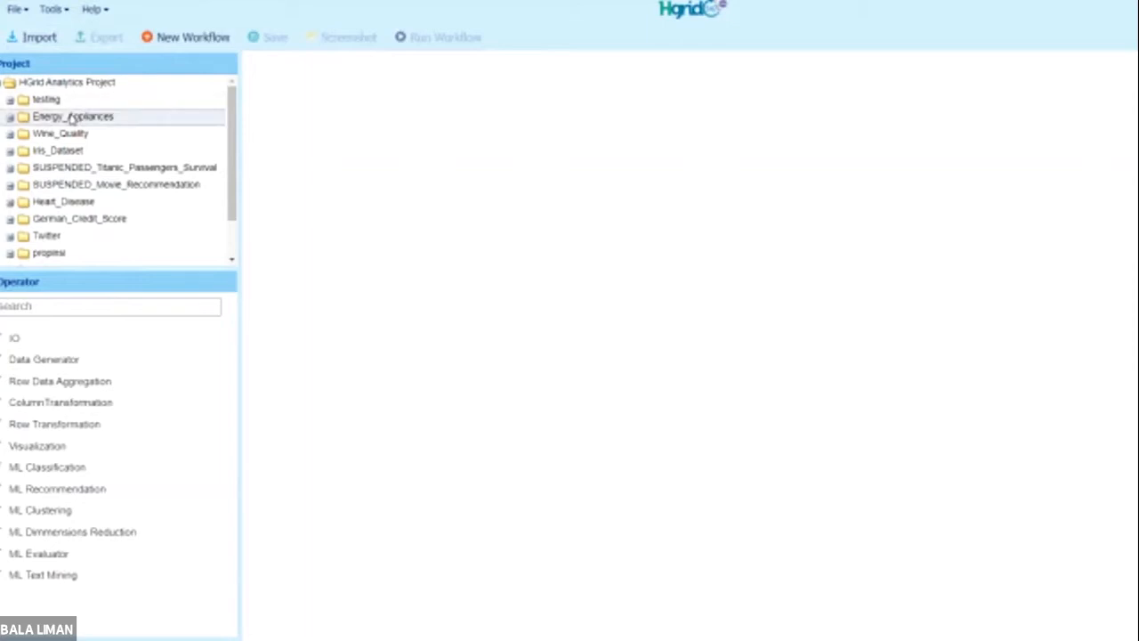
# Step: Open the Getting_table_from_hadoop.xml and Basic_statistics.xml workflows from the Energy_Appliances project, and collapse its folder
pyautogui.click(11, 119)
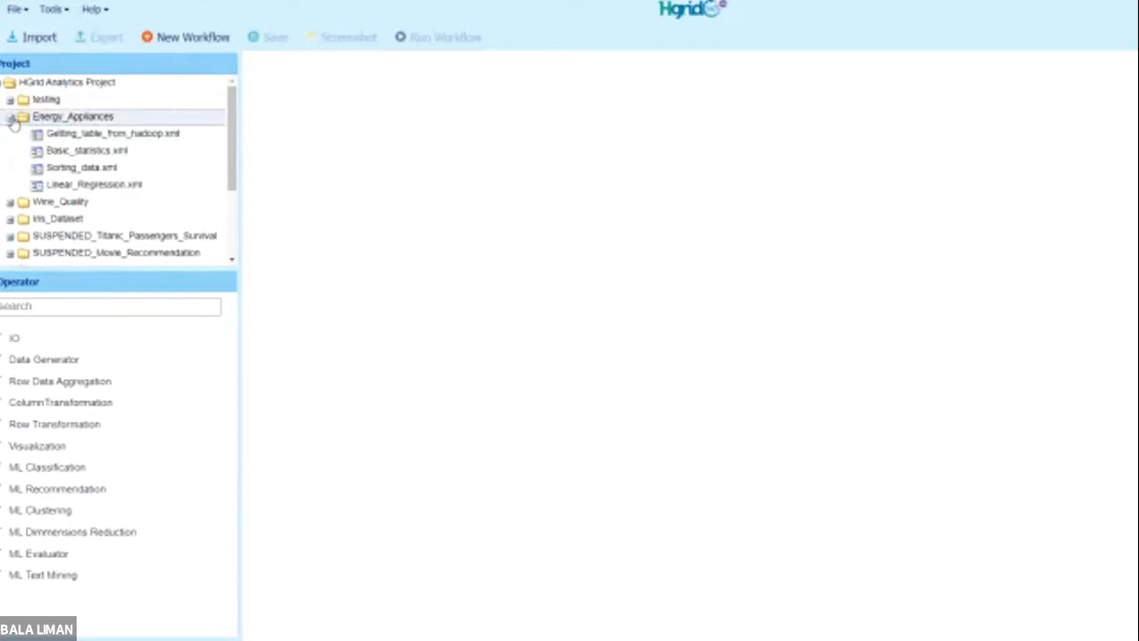
pyautogui.click(11, 119)
pyautogui.click(12, 119)
pyautogui.doubleClick(98, 135)
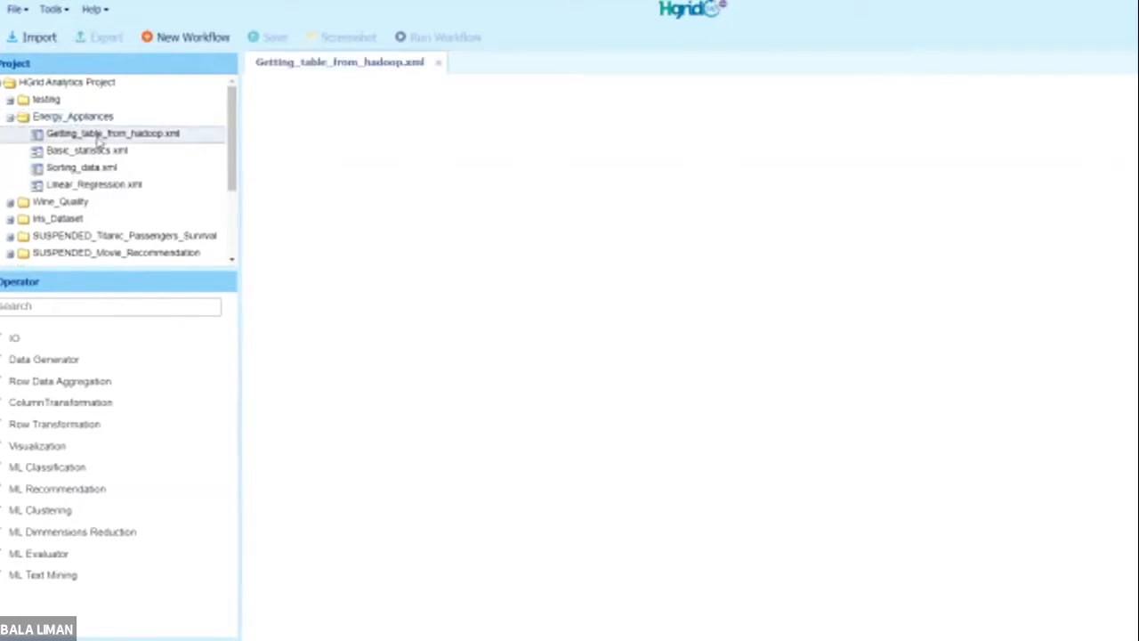
pyautogui.doubleClick(102, 153)
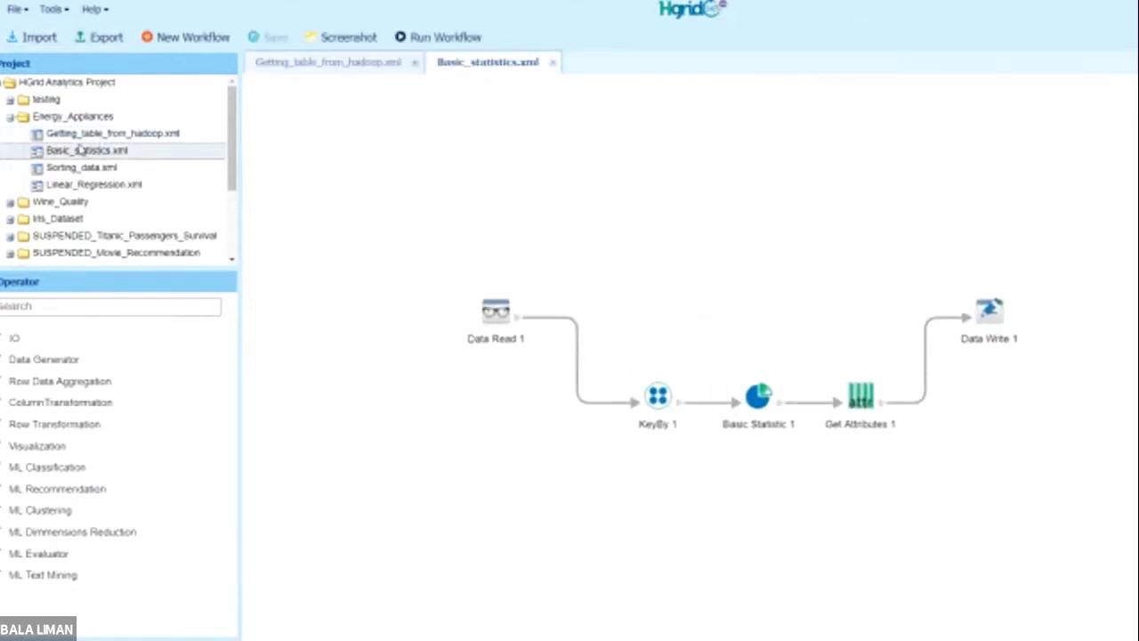
pyautogui.click(11, 117)
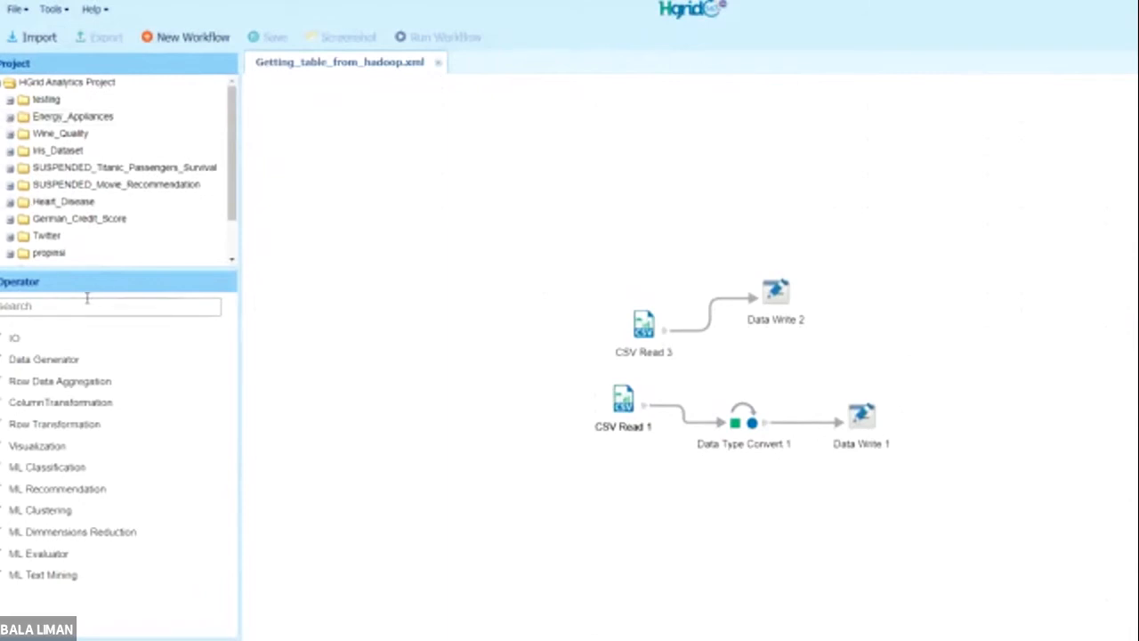
# Step: Examine the operators available in the IO and Data Generator categories
pyautogui.click(14, 340)
pyautogui.click(14, 340)
pyautogui.click(14, 340)
pyautogui.scroll(-3, 72, 443)
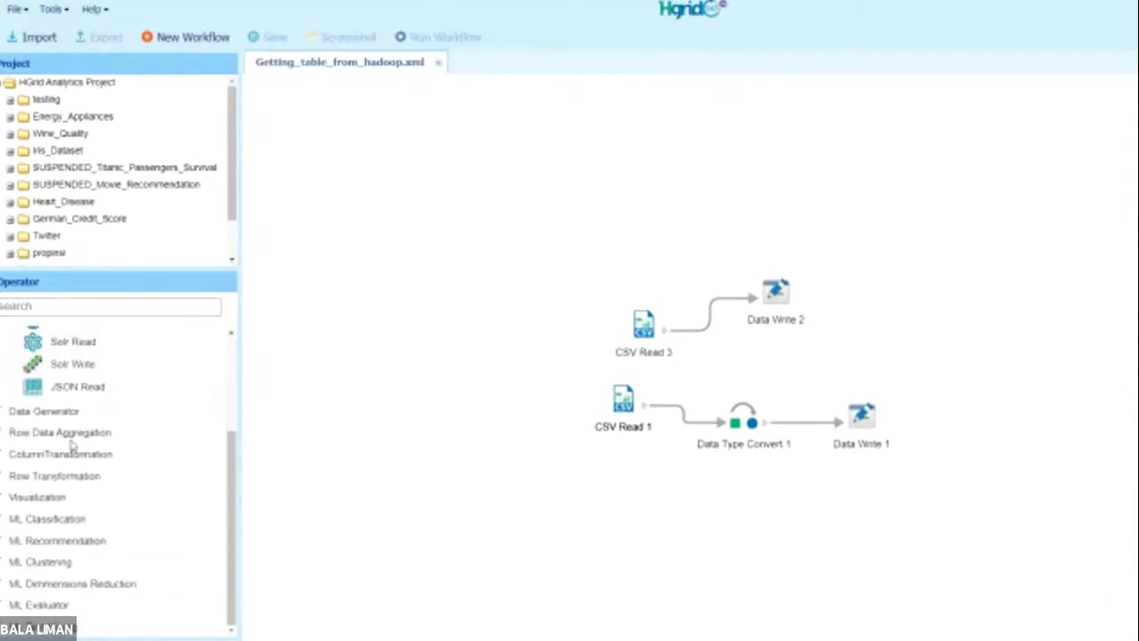
pyautogui.click(40, 410)
pyautogui.scroll(3, 36, 410)
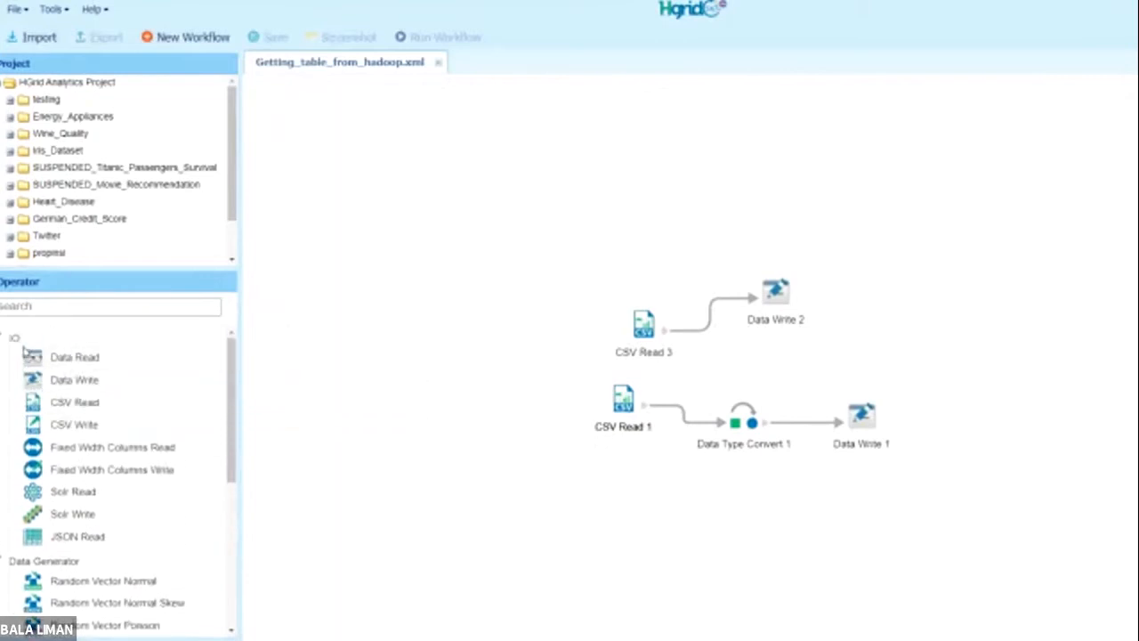
pyautogui.click(16, 342)
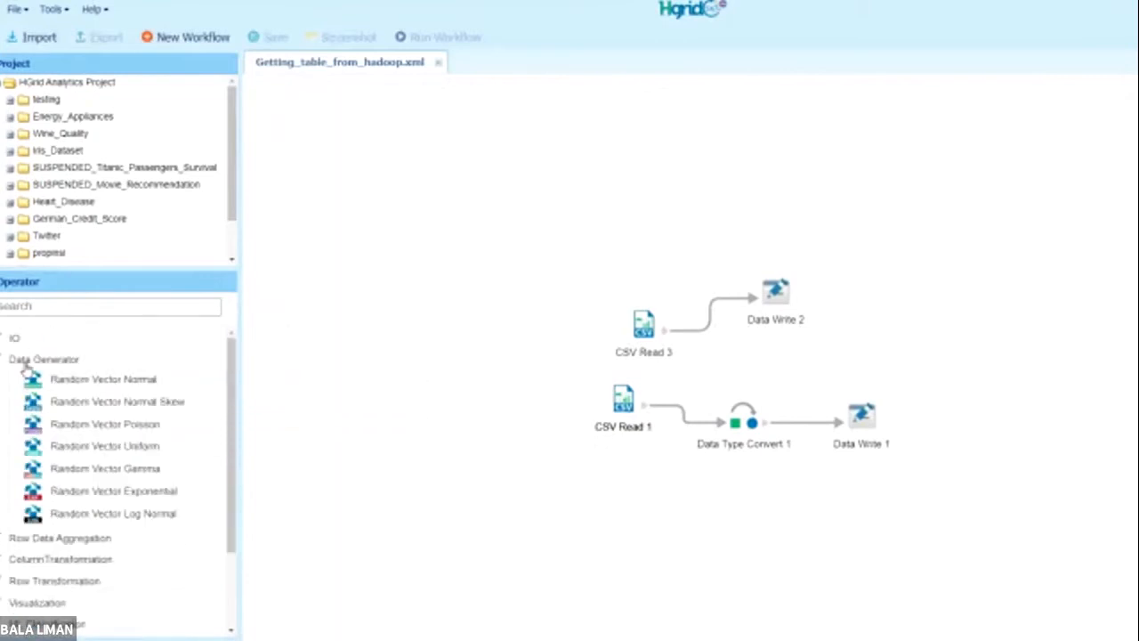
pyautogui.click(25, 363)
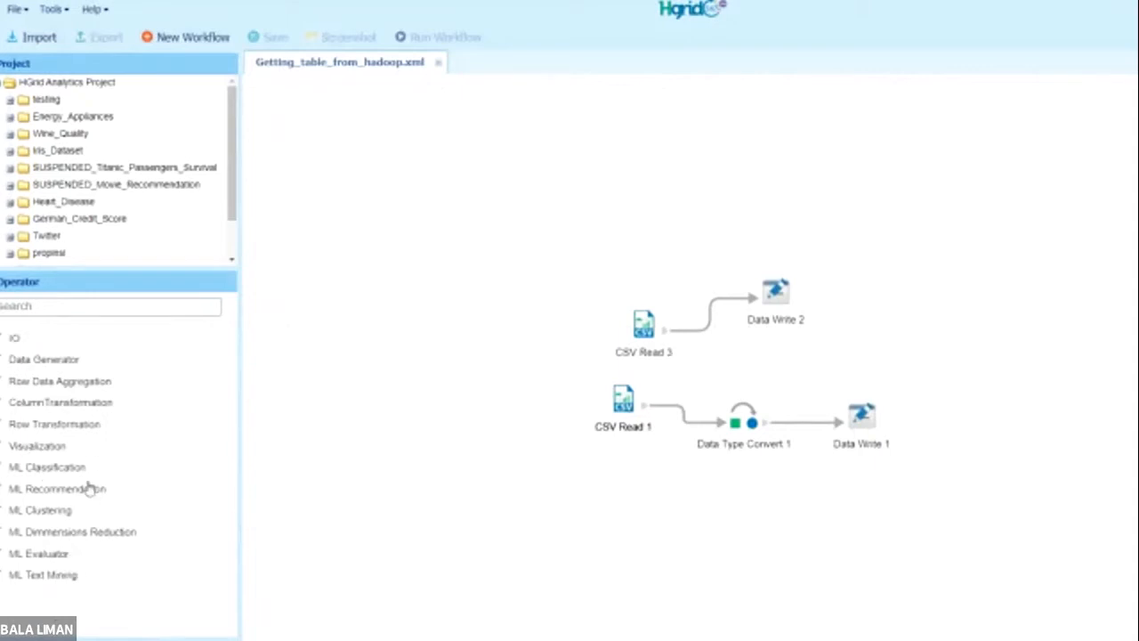
pyautogui.click(16, 341)
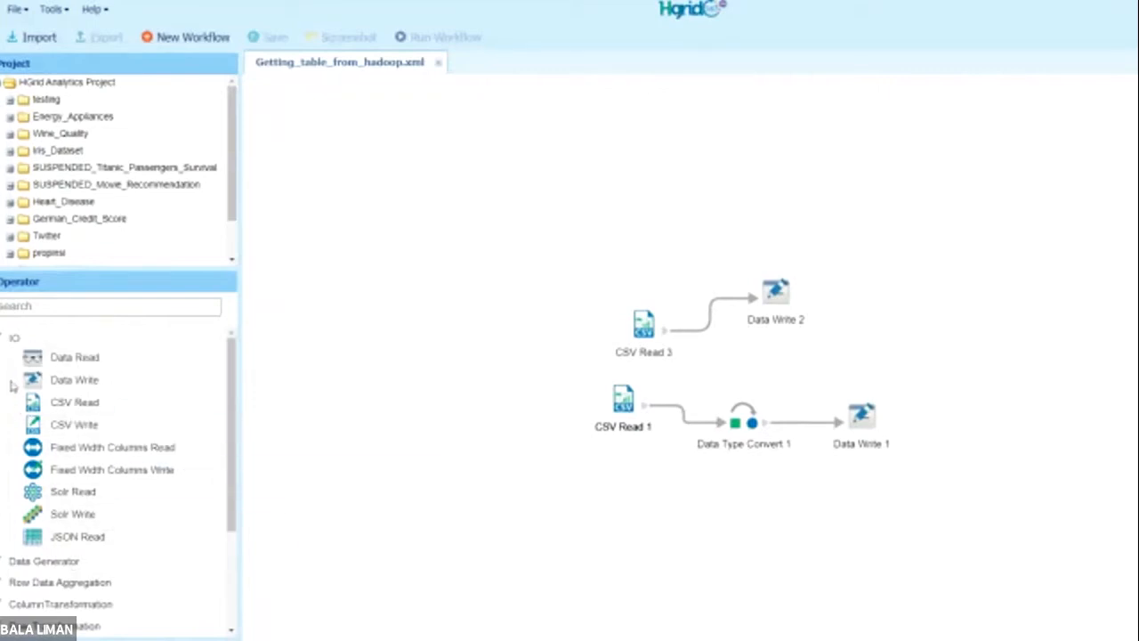
pyautogui.click(14, 340)
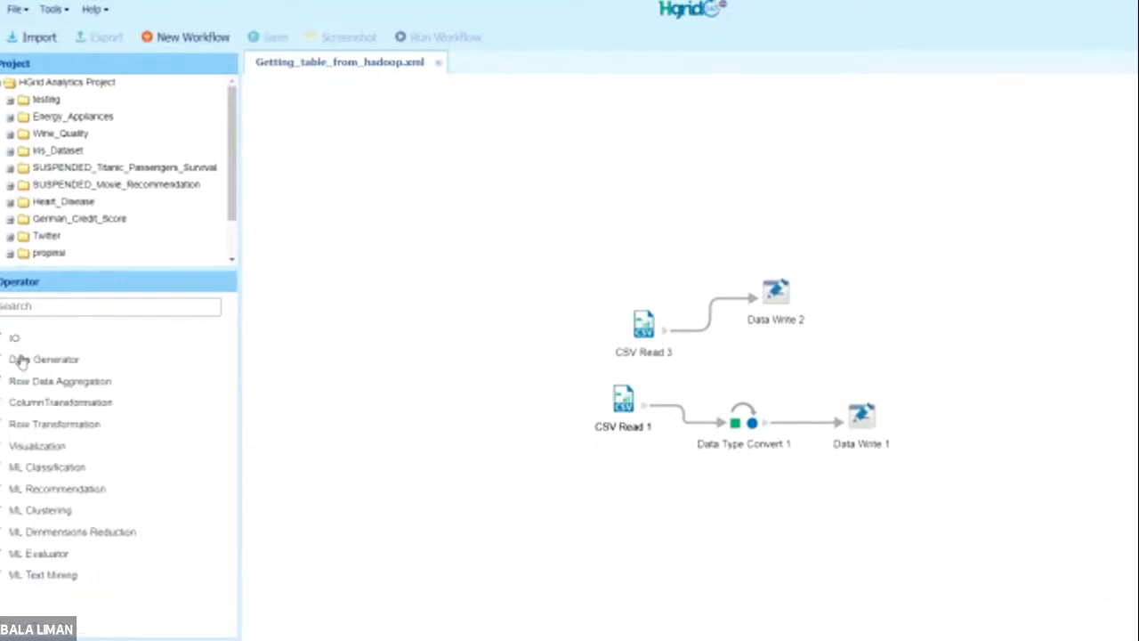
pyautogui.click(21, 360)
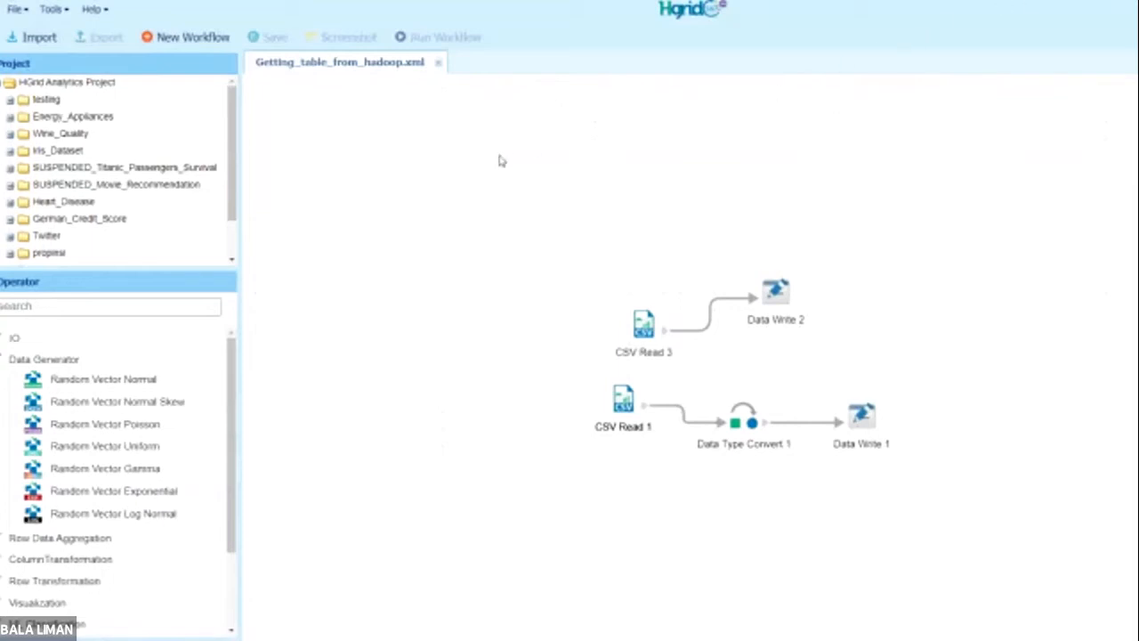
# Step: Add a Basic Statistic operator from Row Data Aggregation below CSV Read 1 and connect CSV Read 1 to it
pyautogui.click(66, 538)
pyautogui.scroll(-3, 65, 533)
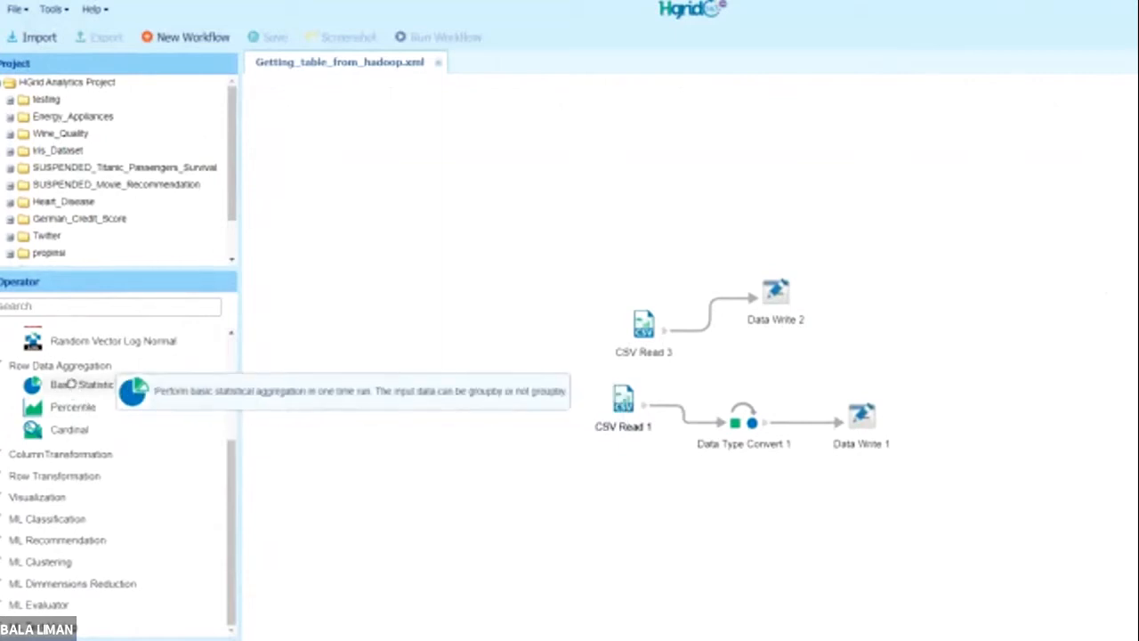
pyautogui.moveTo(71, 384); pyautogui.dragTo(614, 494)
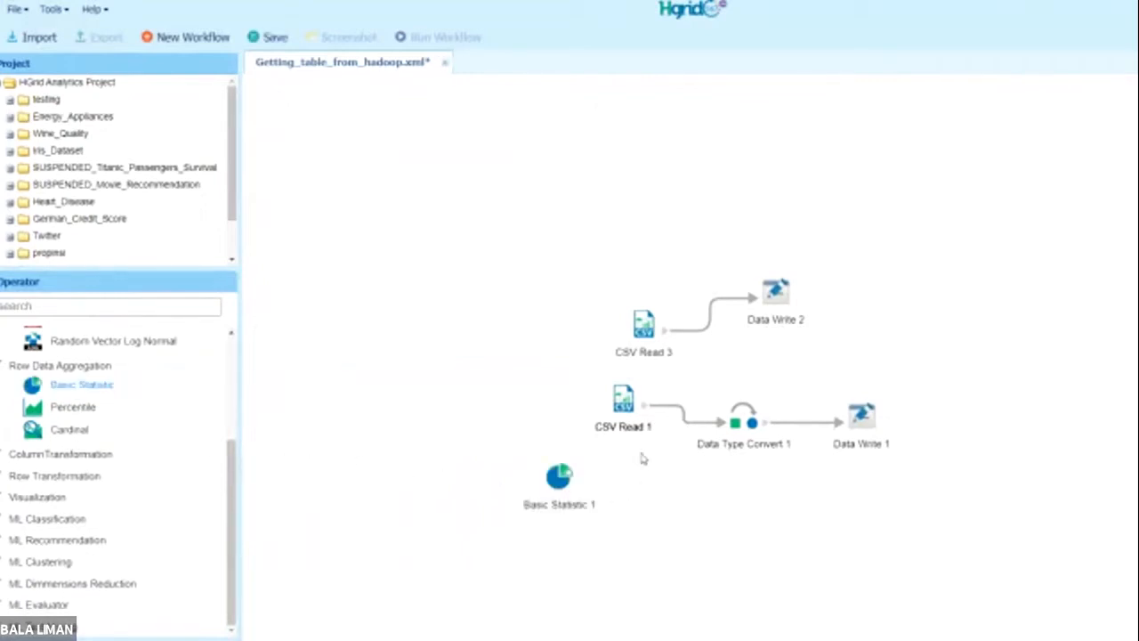
pyautogui.moveTo(624, 411); pyautogui.dragTo(591, 531)
# Step: Examine the parameters of the Basic Statistic operator and close its settings without changes
pyautogui.click(566, 495)
pyautogui.doubleClick(562, 494)
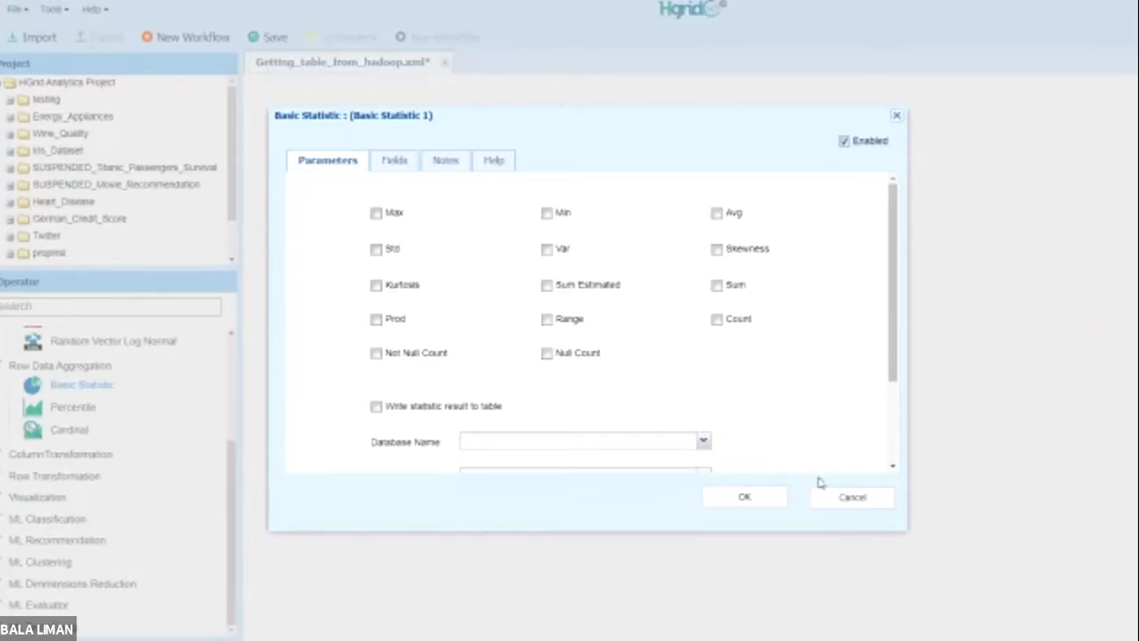
pyautogui.click(850, 498)
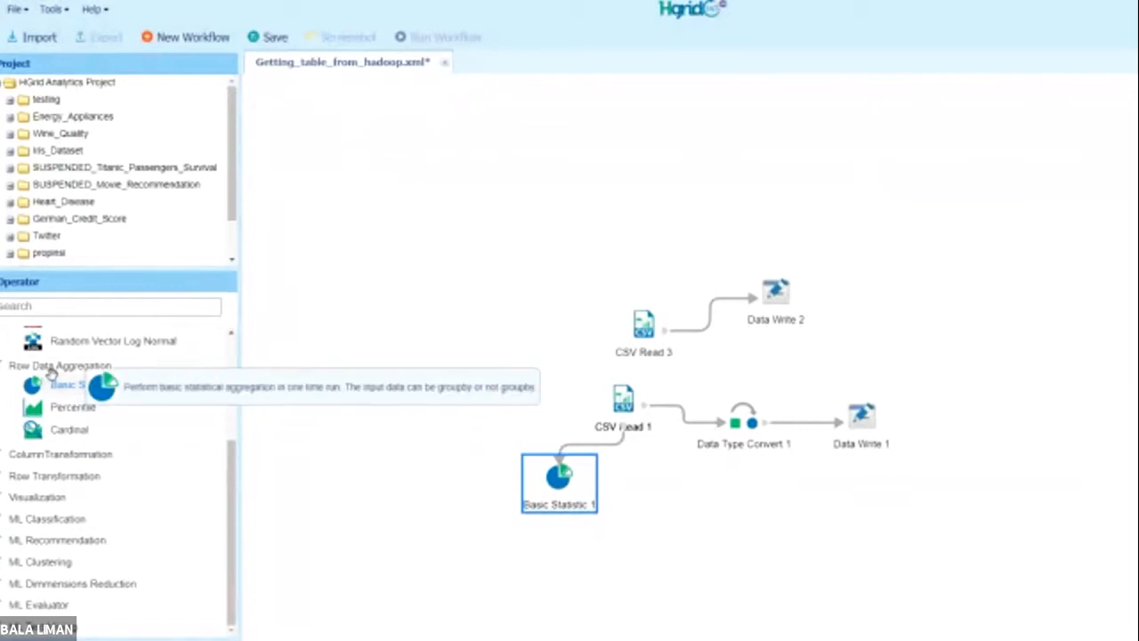
# Step: Examine the operators in the ColumnTransformation category, from Rename Field through DeNormalize
pyautogui.click(83, 456)
pyautogui.scroll(-3, 94, 457)
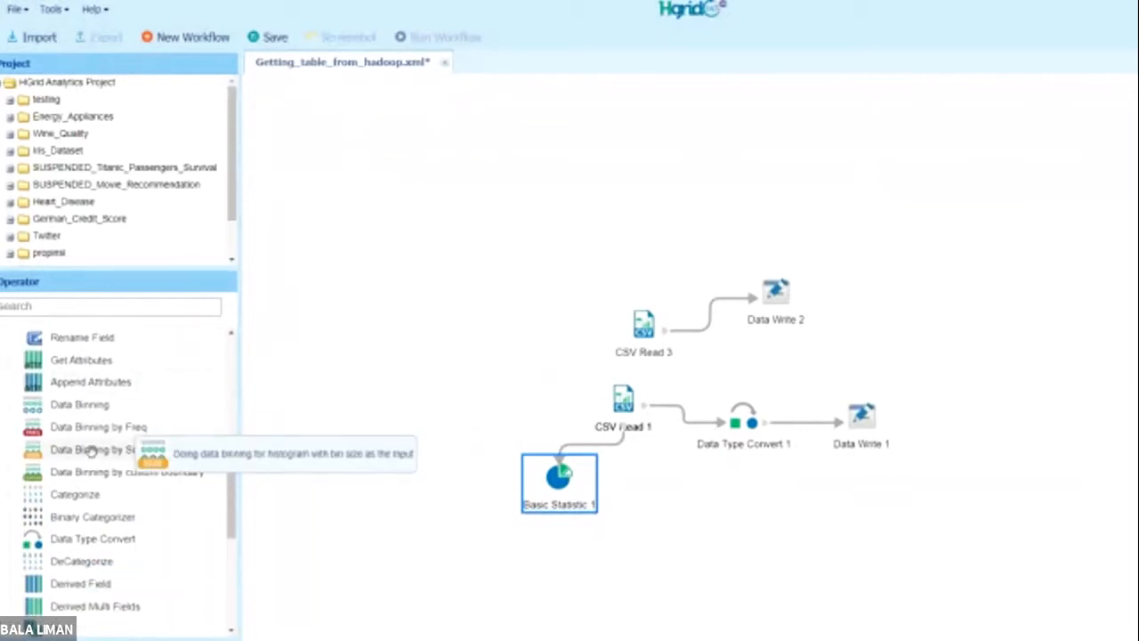
pyautogui.scroll(2, 94, 447)
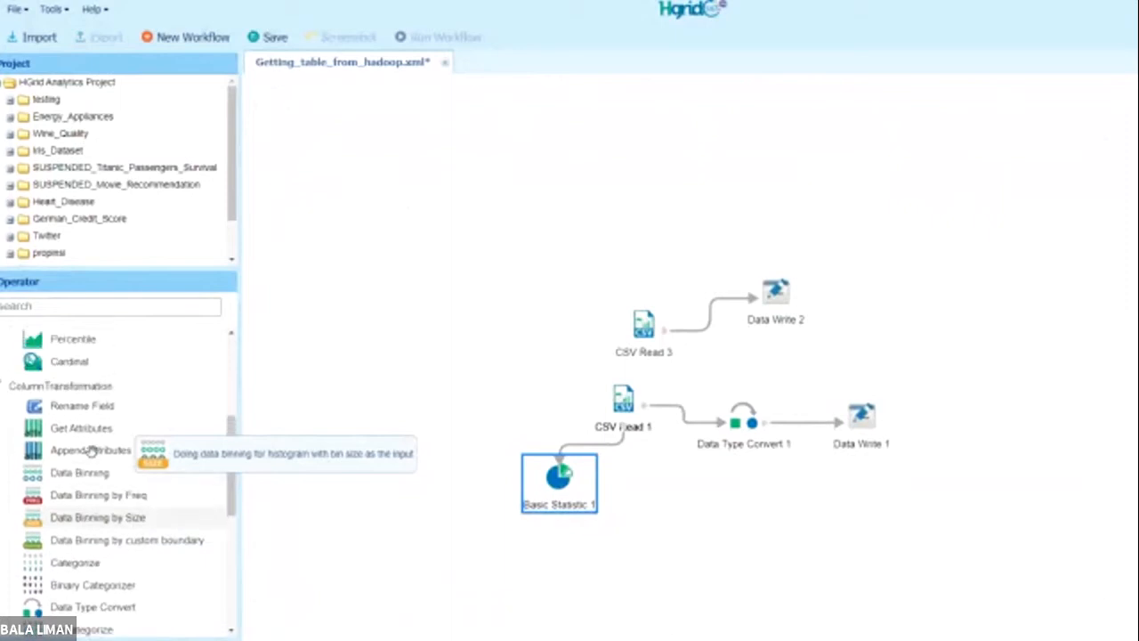
pyautogui.click(91, 388)
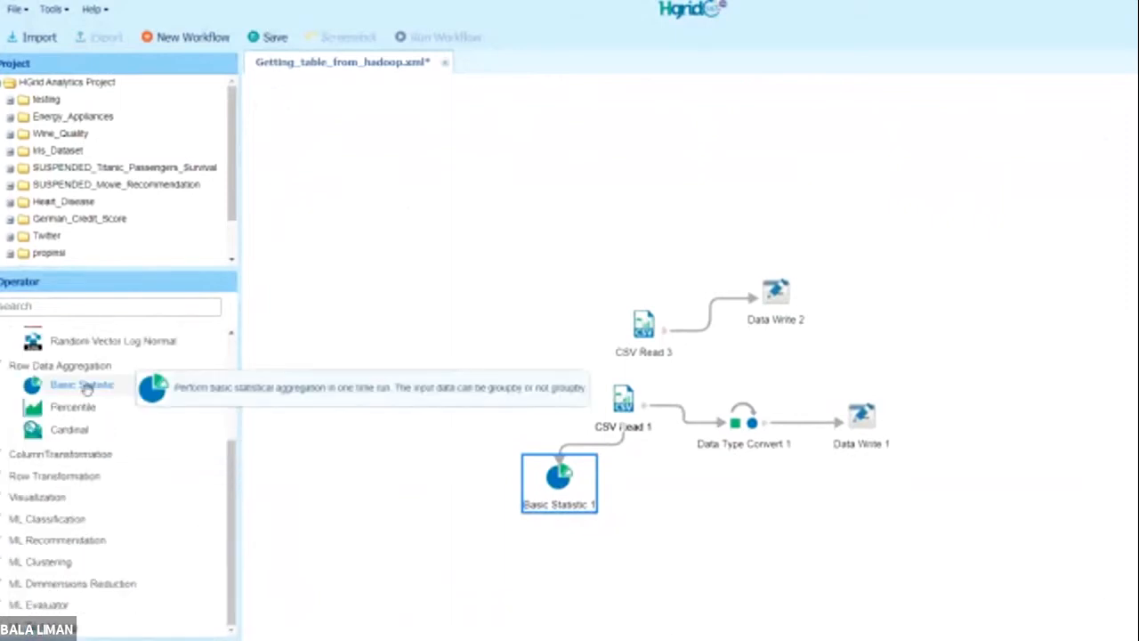
pyautogui.click(90, 455)
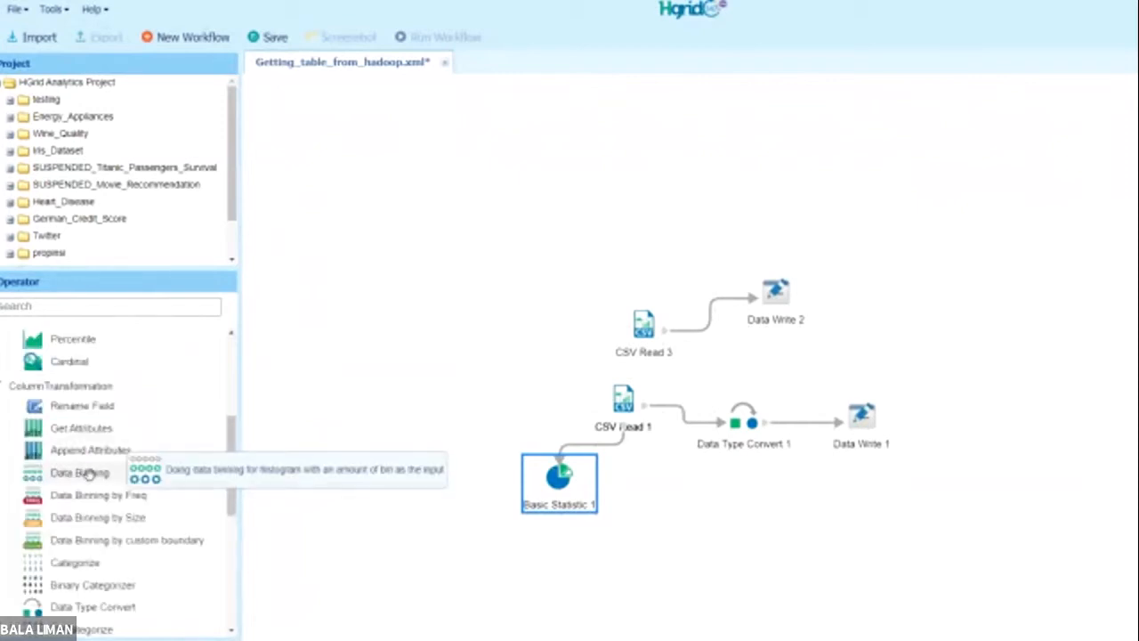
pyautogui.scroll(-1, 89, 474)
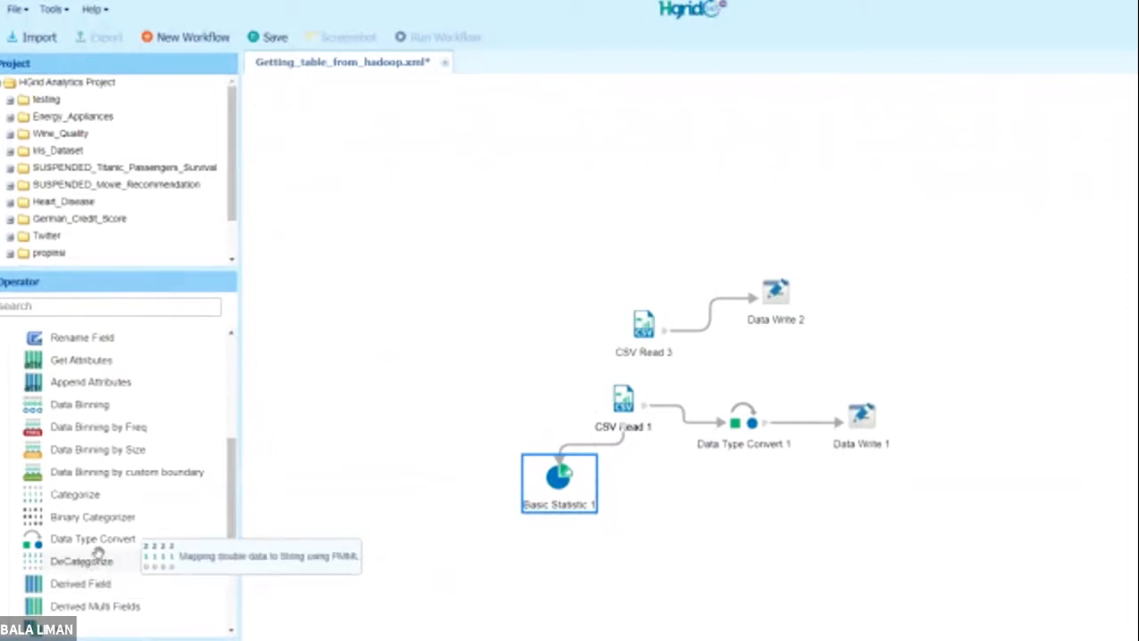
pyautogui.scroll(-1, 105, 542)
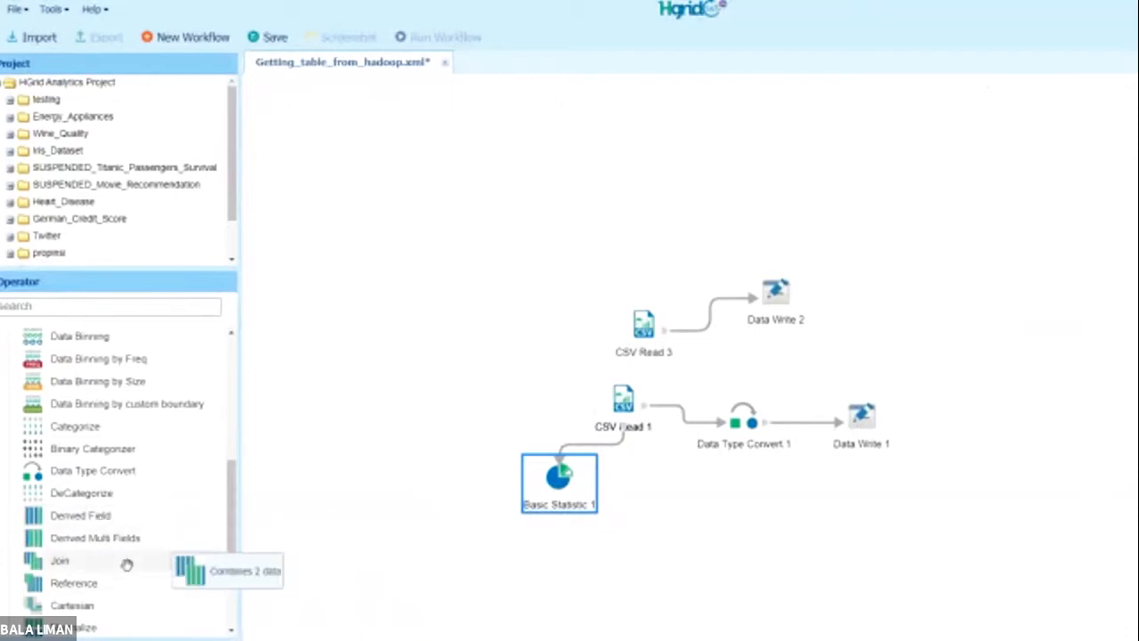
pyautogui.scroll(-1, 113, 558)
pyautogui.scroll(-1, 113, 557)
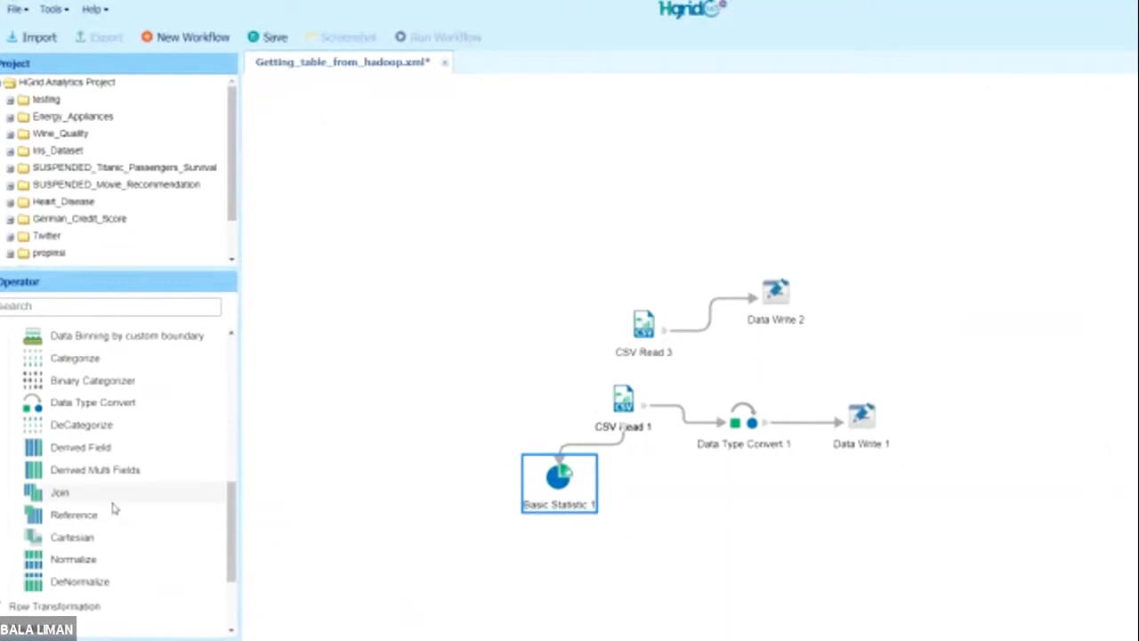
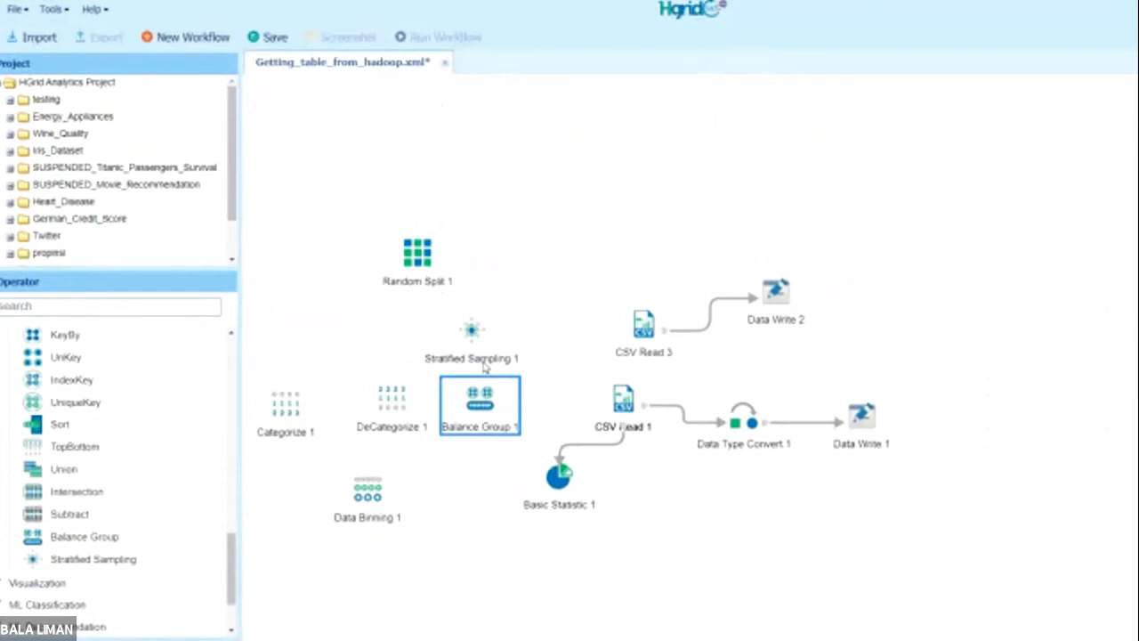
# Step: Examine the operators in the Row Transformation and Visualization categories
pyautogui.scroll(3, 112, 511)
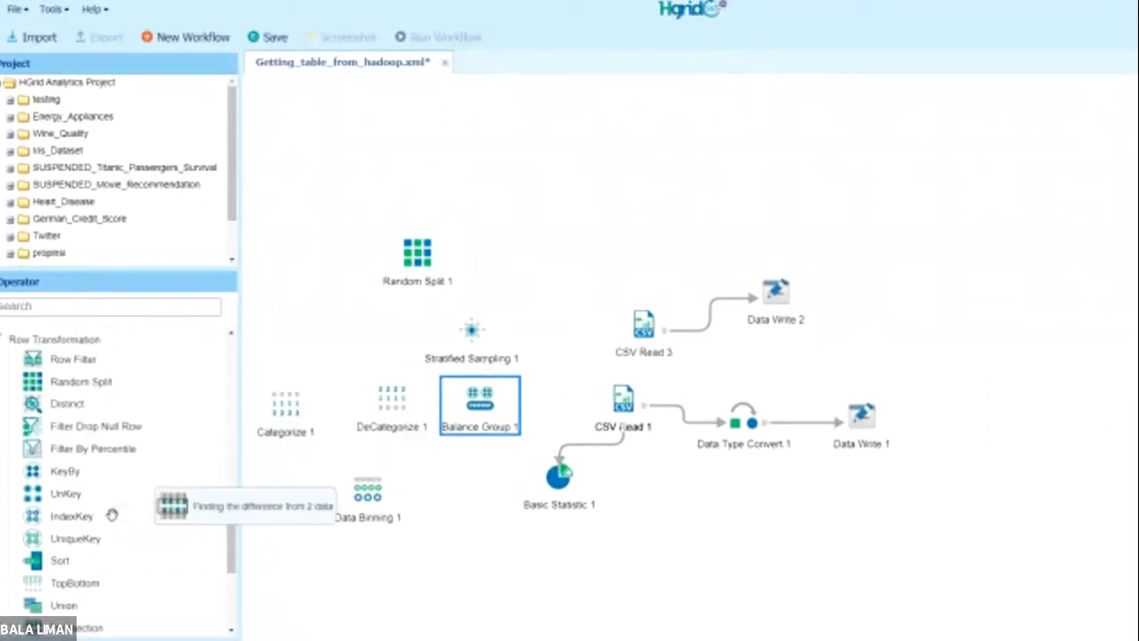
pyautogui.scroll(-3, 112, 514)
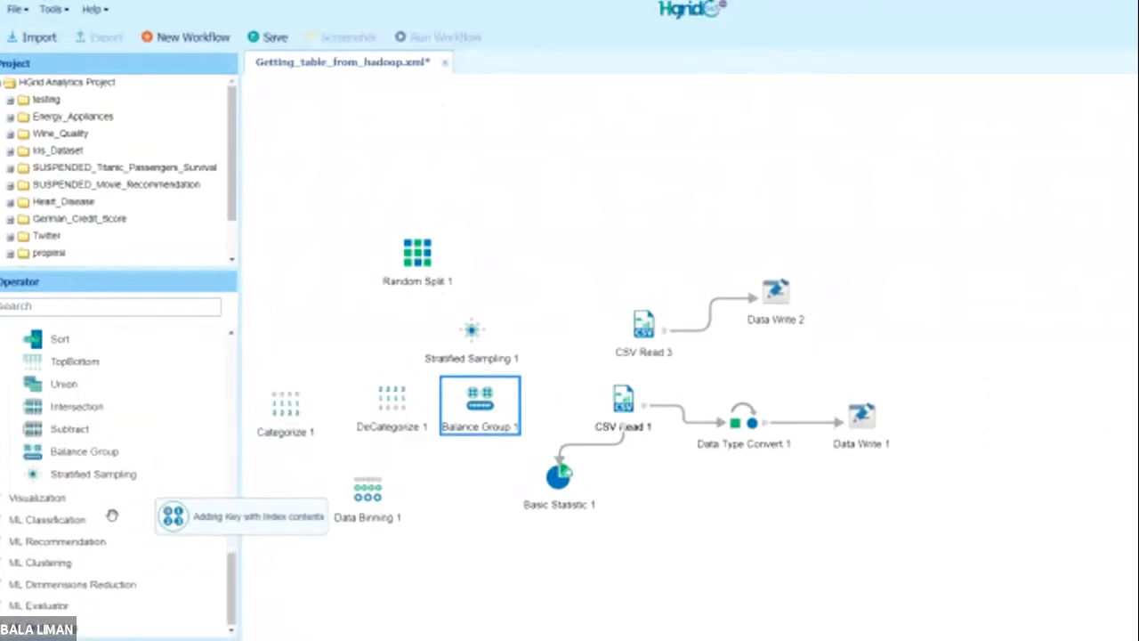
pyautogui.click(59, 501)
pyautogui.scroll(-2, 115, 534)
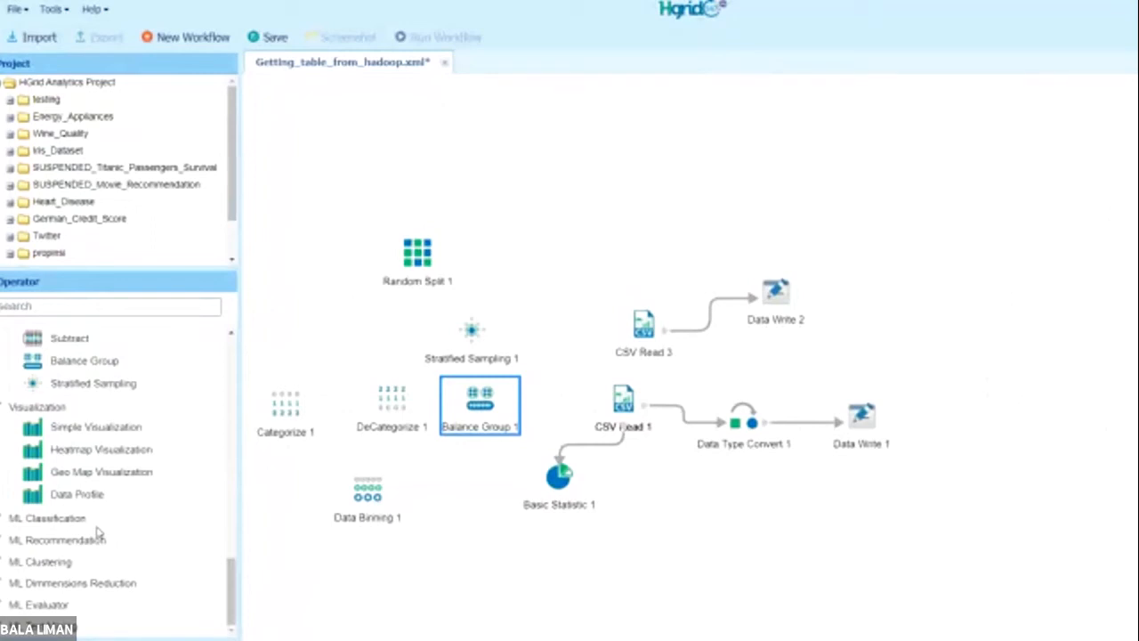
pyautogui.moveTo(132, 470)
# Step: Examine the ML Classification operators from SVM to Random Forest Apply, and the ML Recommendation operators
pyautogui.click(67, 523)
pyautogui.scroll(-1, 66, 523)
pyautogui.scroll(-1, 66, 524)
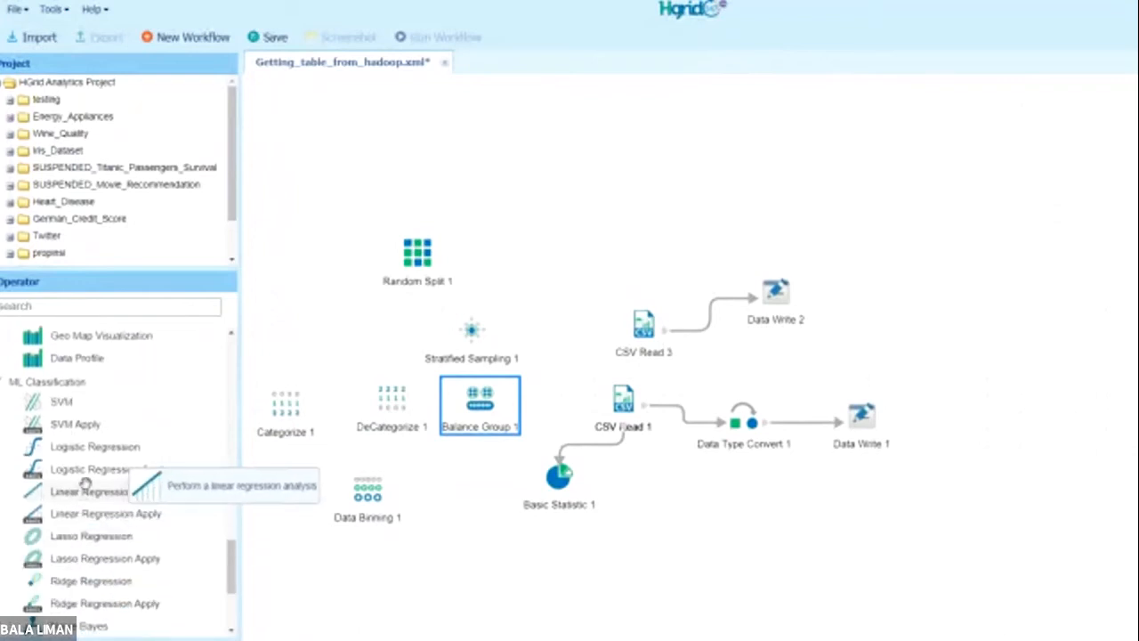
pyautogui.scroll(-2, 111, 498)
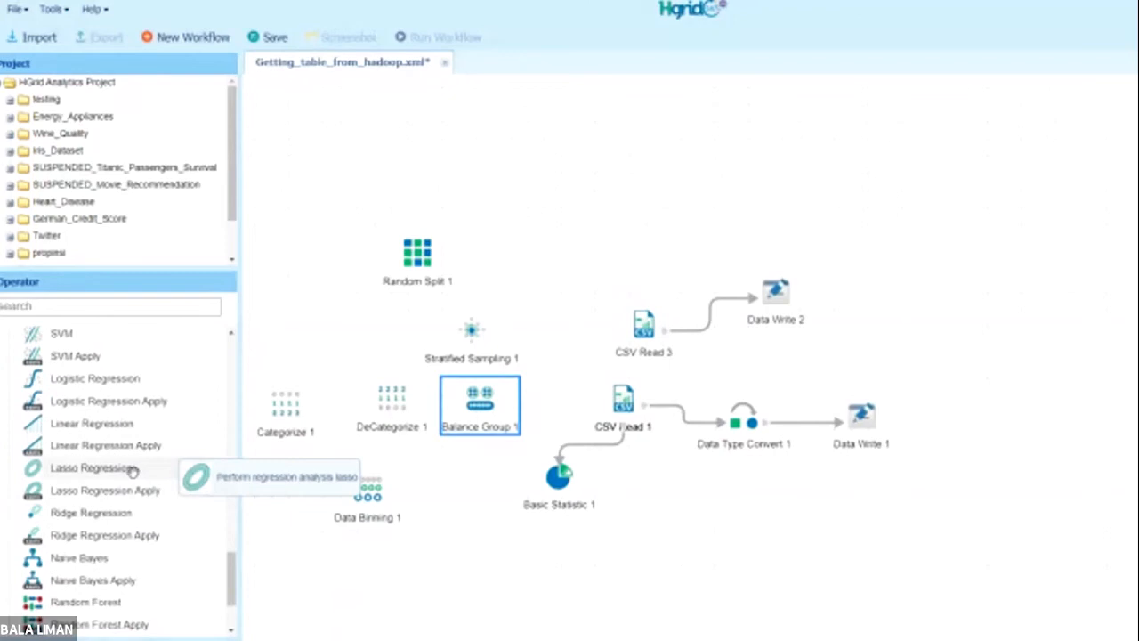
pyautogui.scroll(3, 133, 469)
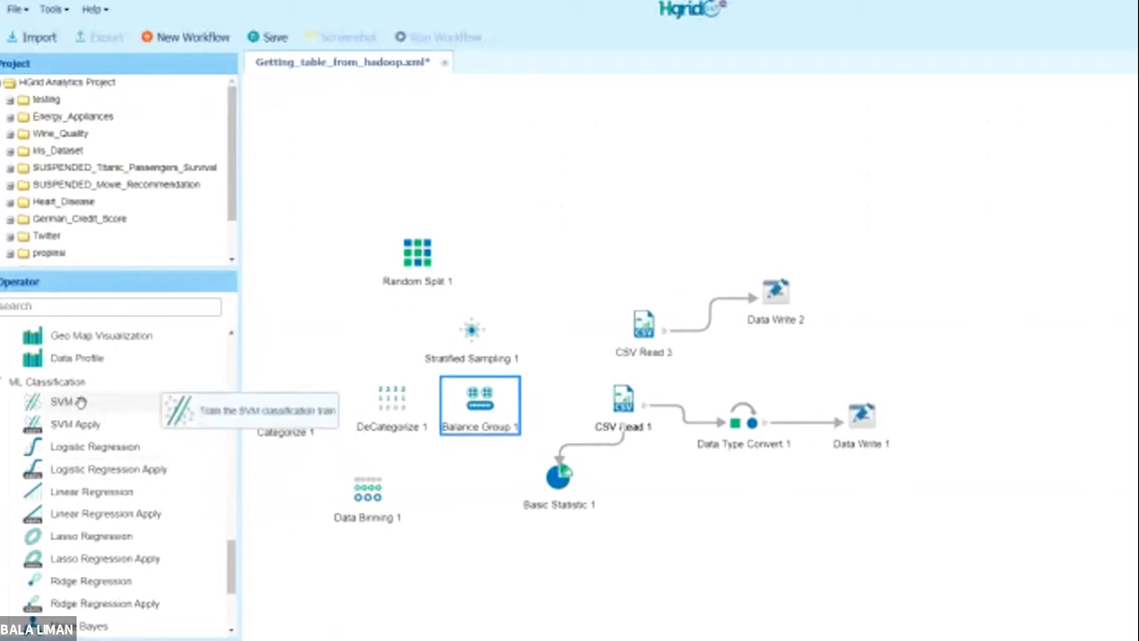
pyautogui.scroll(-3, 89, 472)
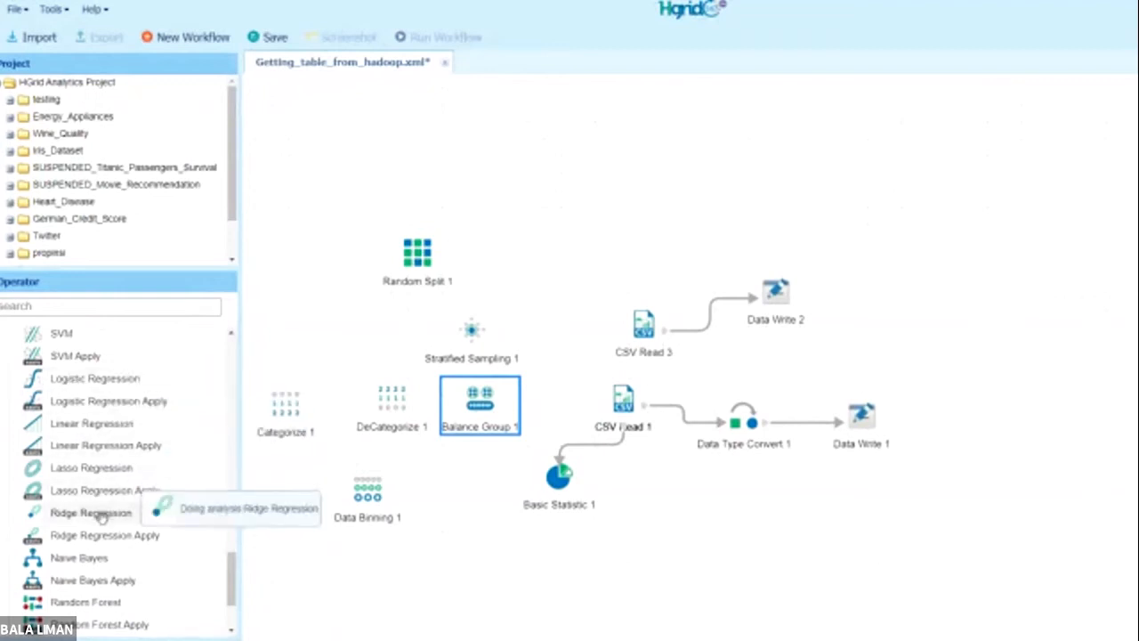
pyautogui.scroll(-3, 98, 553)
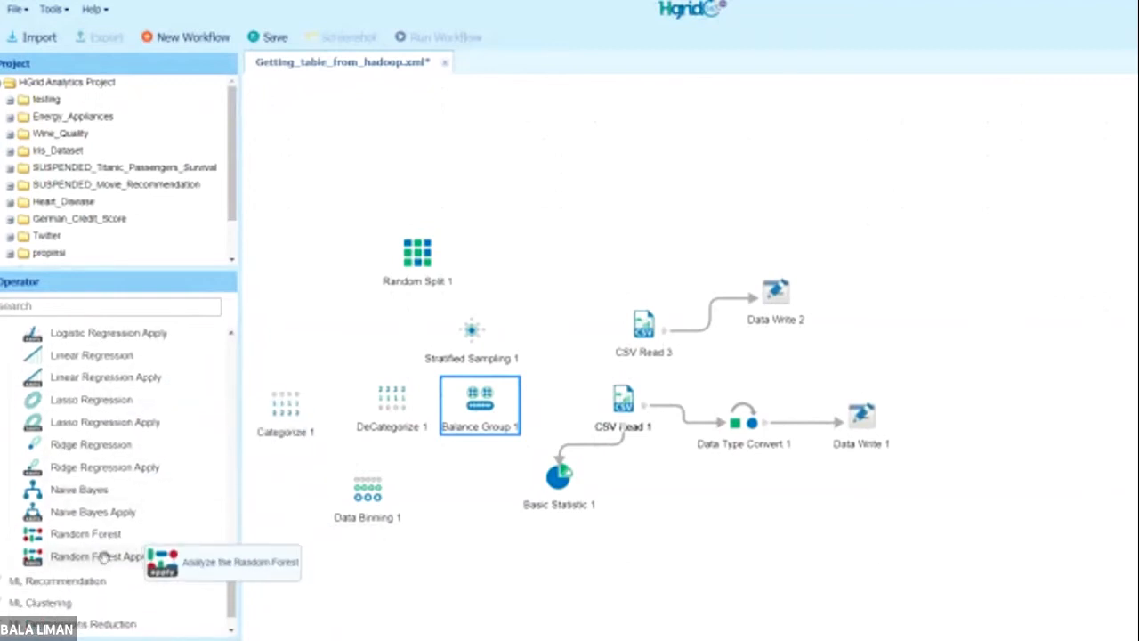
pyautogui.scroll(6, 102, 542)
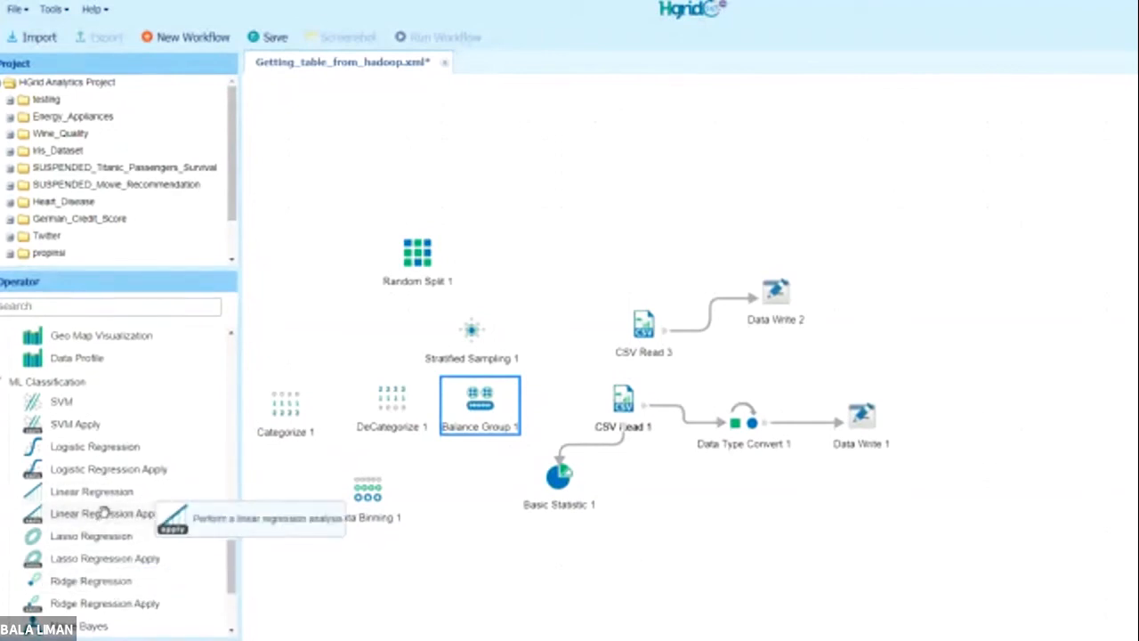
pyautogui.scroll(-1, 174, 579)
pyautogui.scroll(-2, 173, 568)
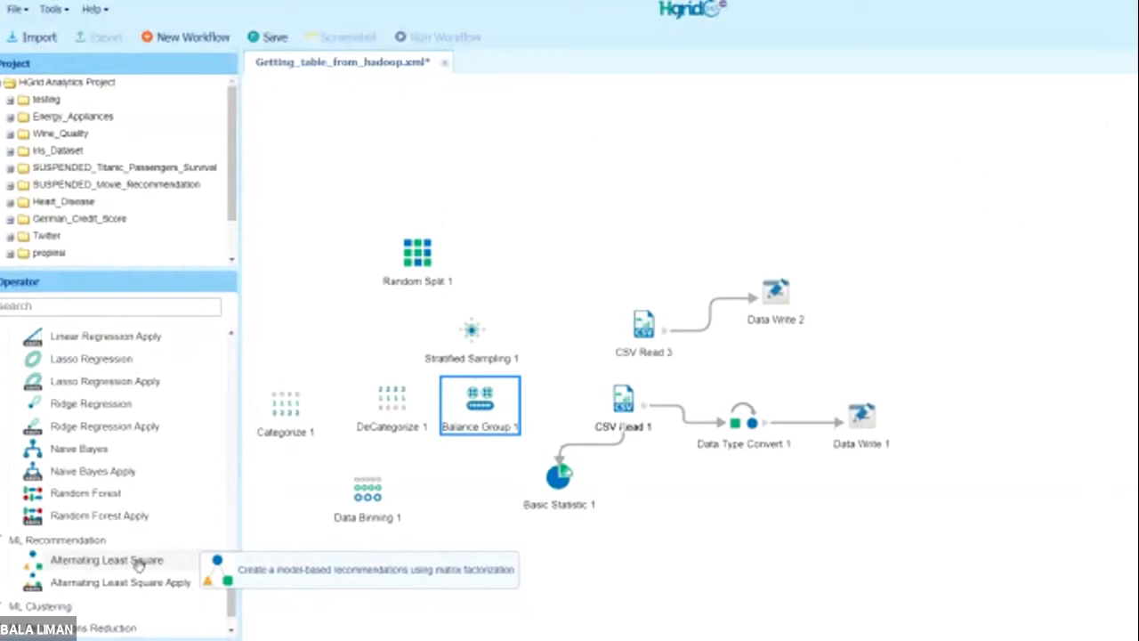
# Step: Examine the operators in the ML Clustering, ML Dimmensions Reduction, ML Evaluator and ML Text Mining categories
pyautogui.scroll(-1, 135, 563)
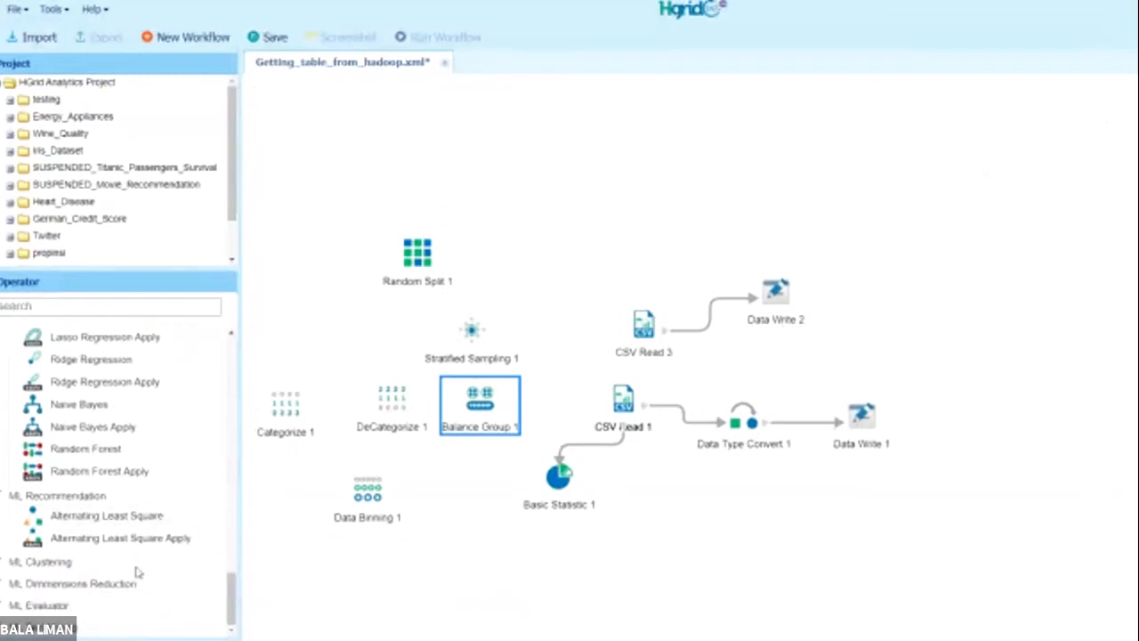
pyautogui.click(62, 566)
pyautogui.scroll(-2, 76, 560)
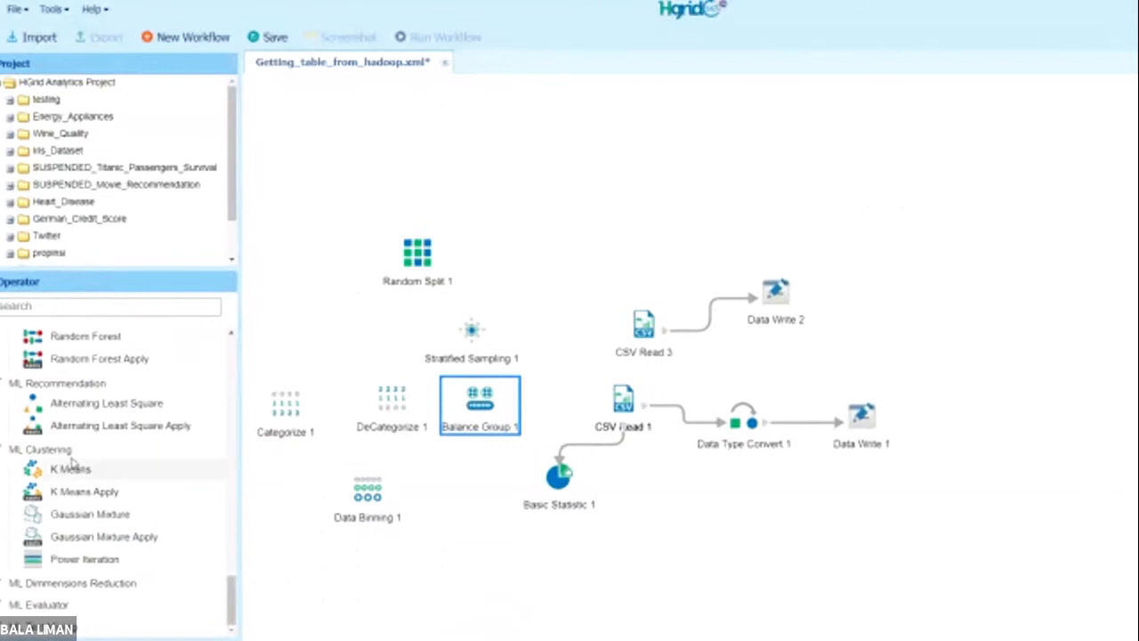
pyautogui.click(53, 585)
pyautogui.scroll(-2, 83, 577)
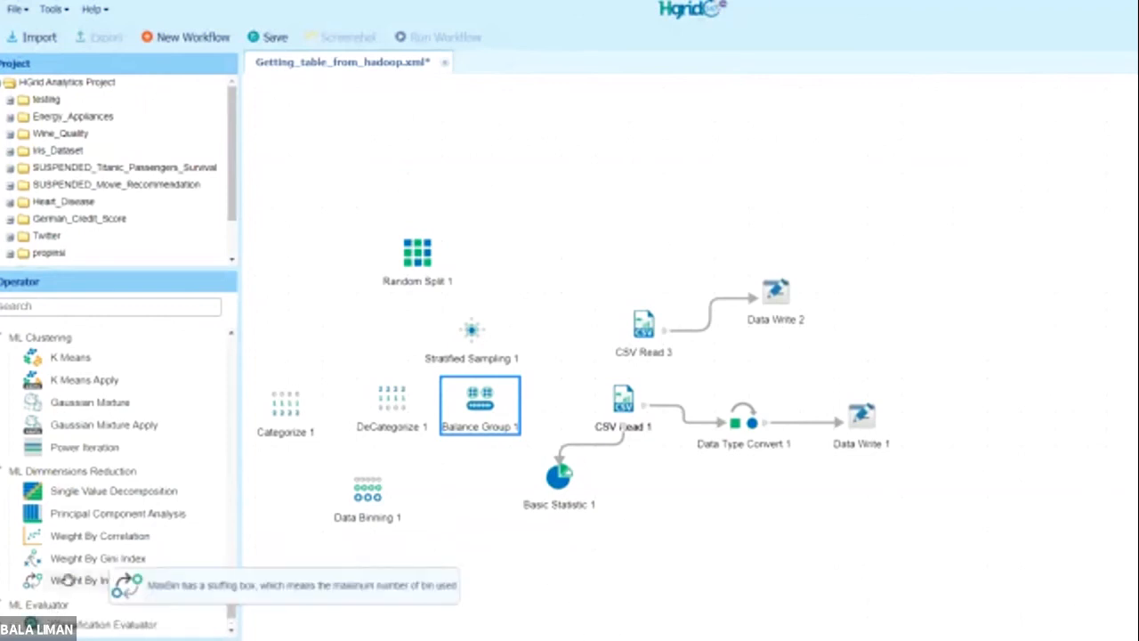
pyautogui.scroll(-2, 116, 578)
pyautogui.click(27, 635)
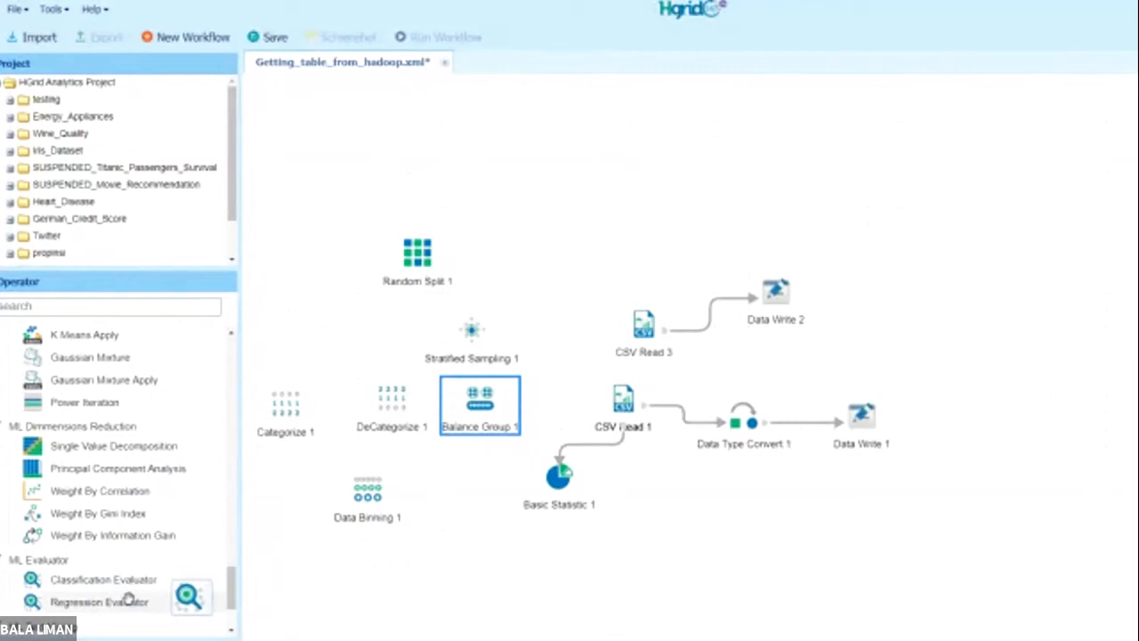
pyautogui.scroll(-3, 134, 612)
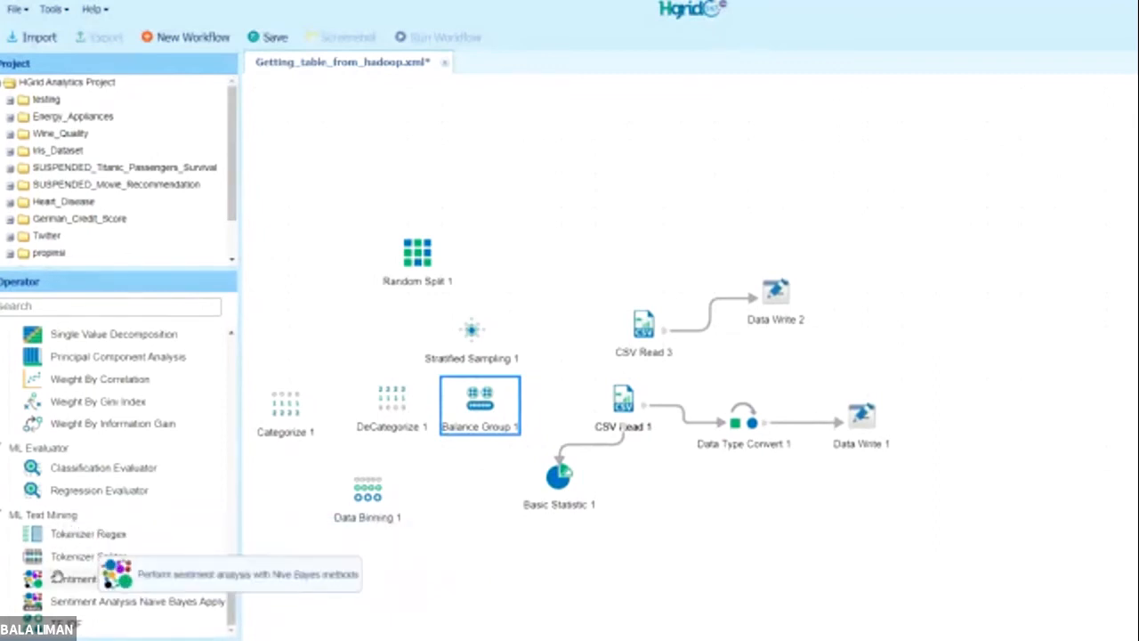
# Step: Collapse the operator categories from IO through ML Evaluator, leaving only ML Text Mining expanded
pyautogui.scroll(10, 45, 579)
pyautogui.scroll(8, 46, 591)
pyautogui.click(27, 359)
pyautogui.click(27, 381)
pyautogui.click(27, 403)
pyautogui.click(27, 427)
pyautogui.click(26, 446)
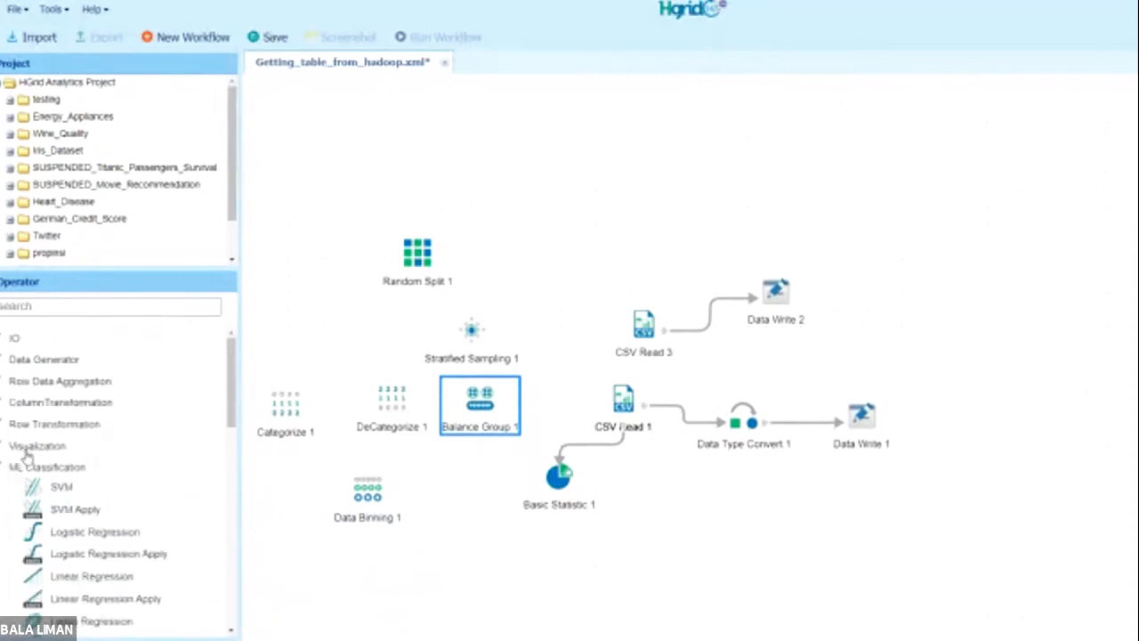
pyautogui.click(27, 469)
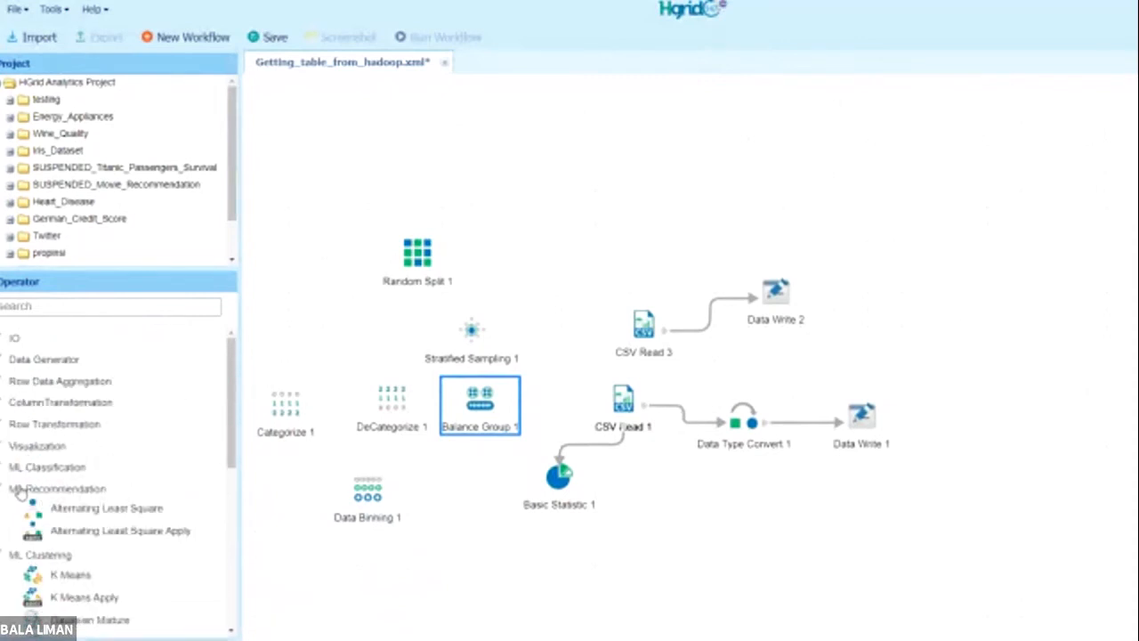
pyautogui.click(21, 489)
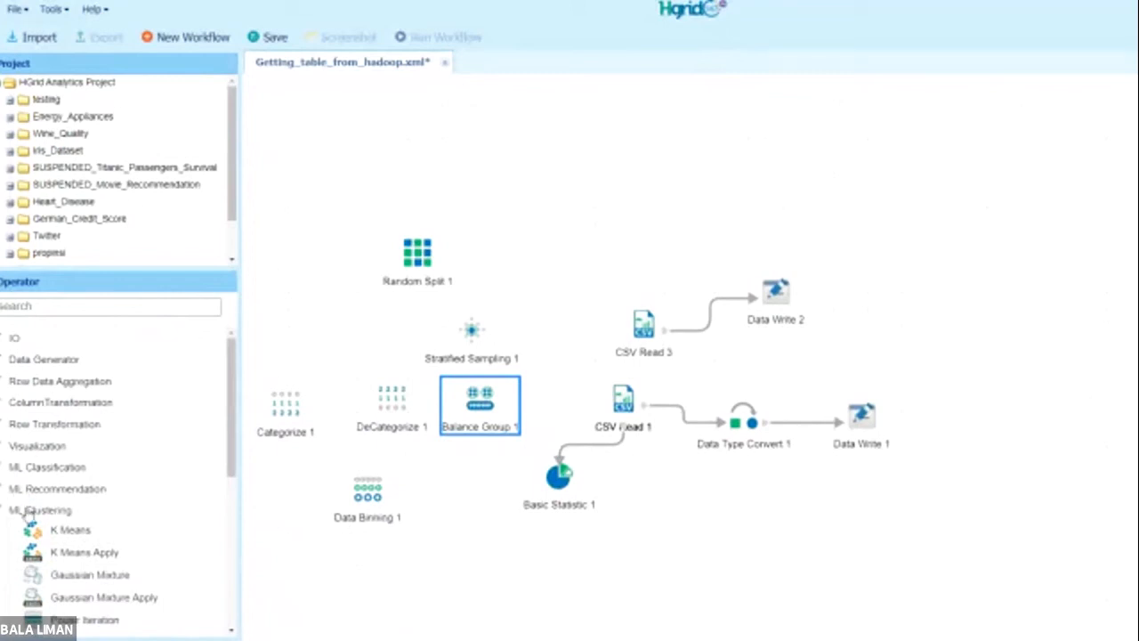
pyautogui.click(25, 511)
pyautogui.click(26, 531)
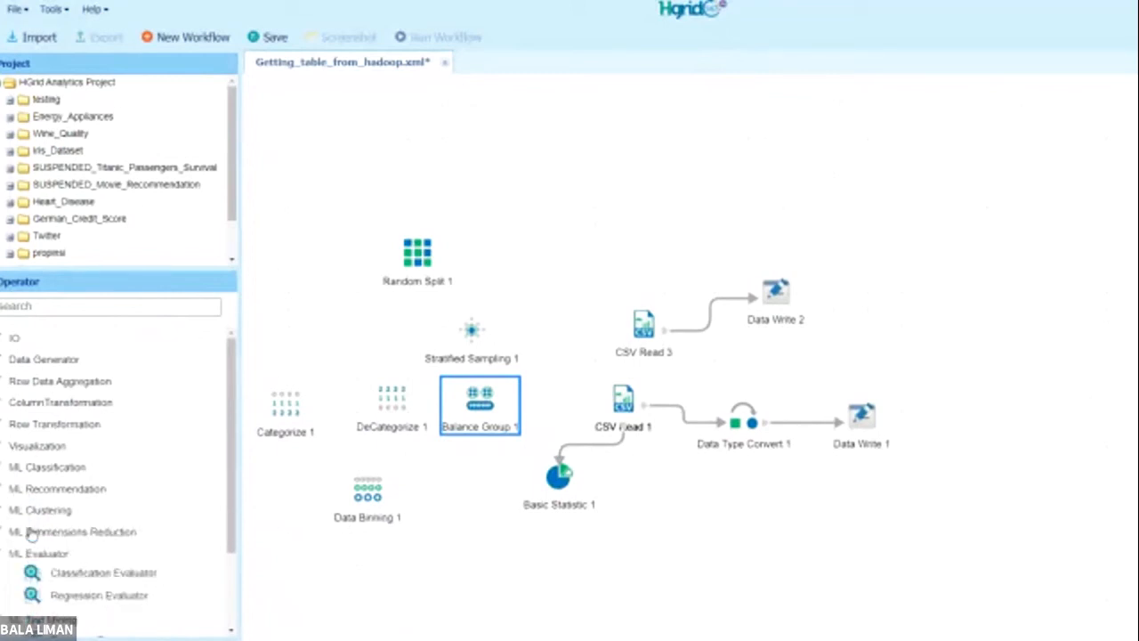
pyautogui.click(29, 553)
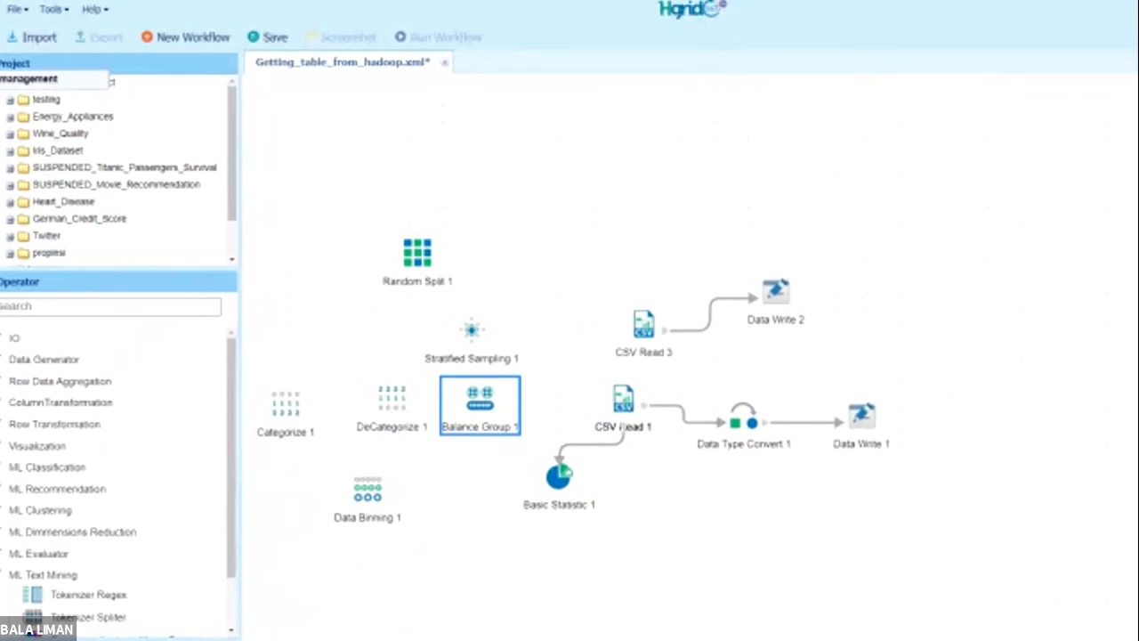
# Step: Open Data Management and expand the db database to list its tables
pyautogui.doubleClick(31, 81)
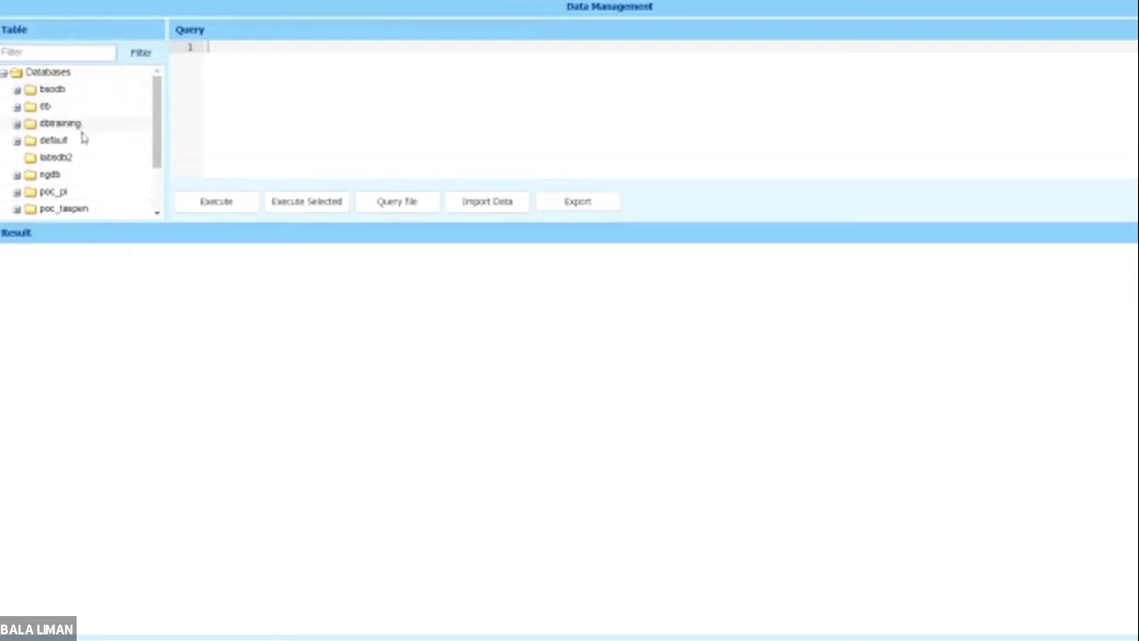
pyautogui.scroll(-2, 81, 134)
pyautogui.scroll(2, 84, 160)
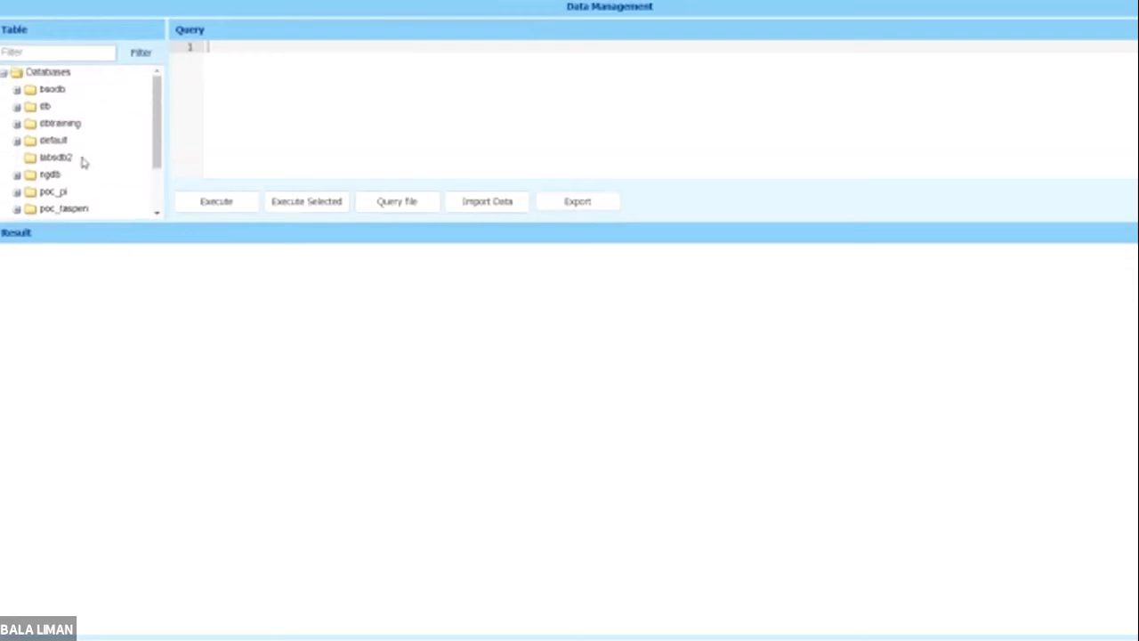
pyautogui.doubleClick(71, 109)
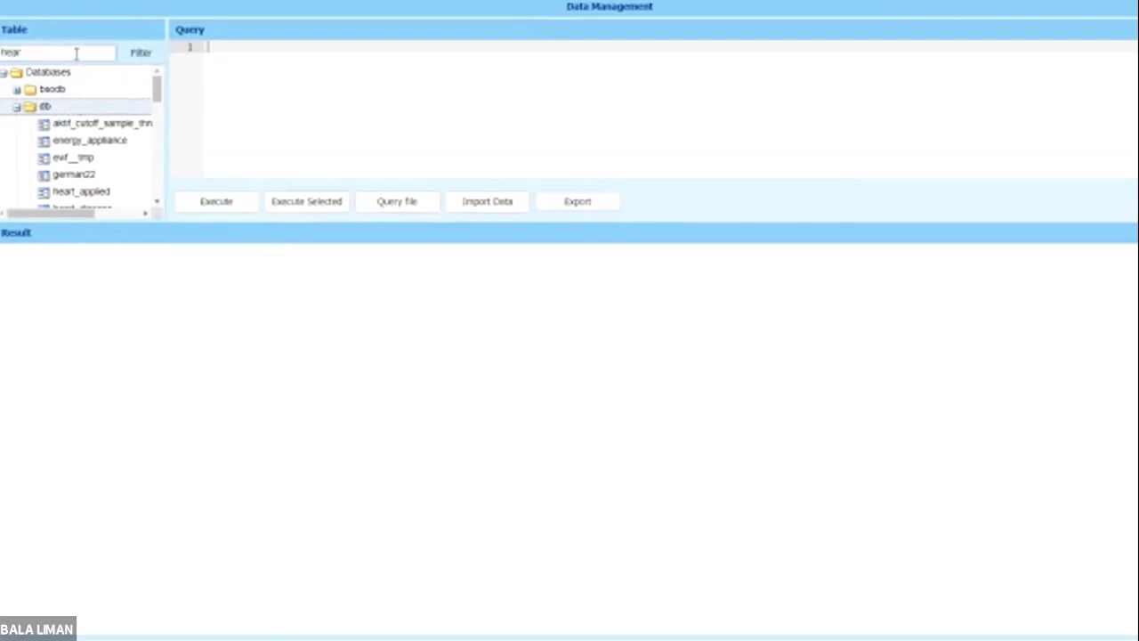
# Step: Filter the tables by "demo" and preview the first 100 rows of heart_disease_demo in the db database
pyautogui.click(77, 53)
pyautogui.write('demo')
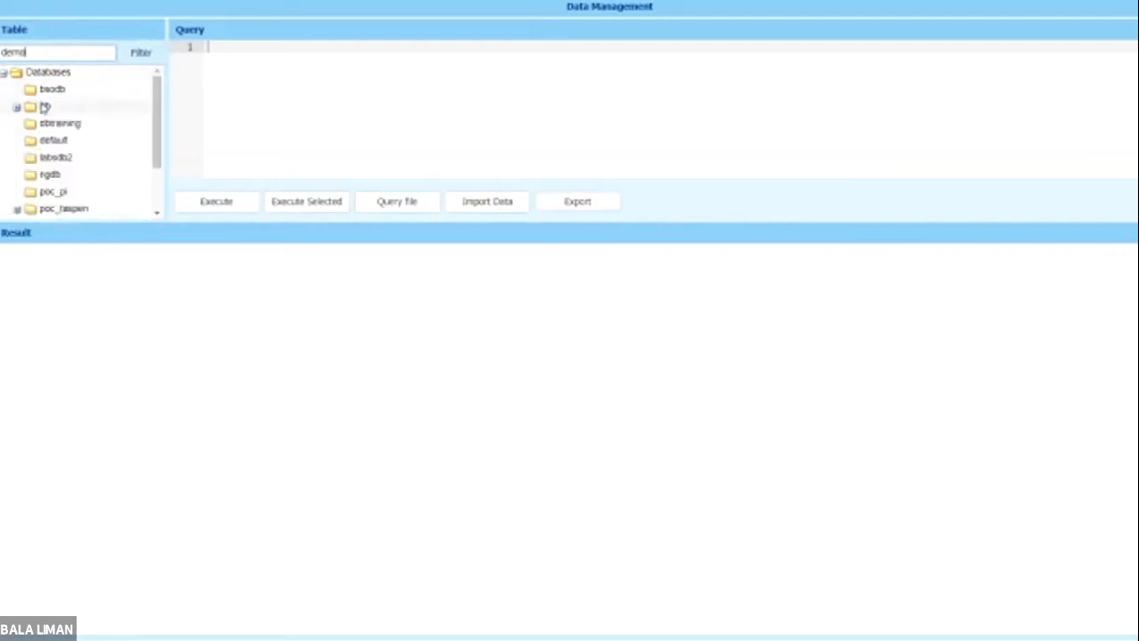
pyautogui.doubleClick(45, 107)
pyautogui.doubleClick(59, 125)
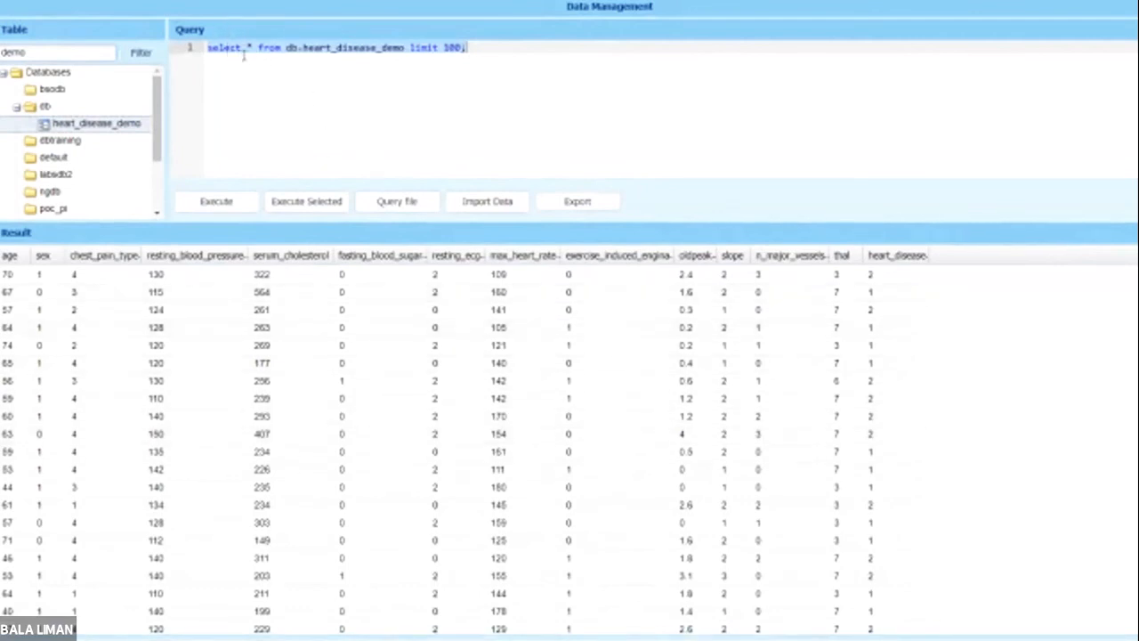
pyautogui.click(425, 53)
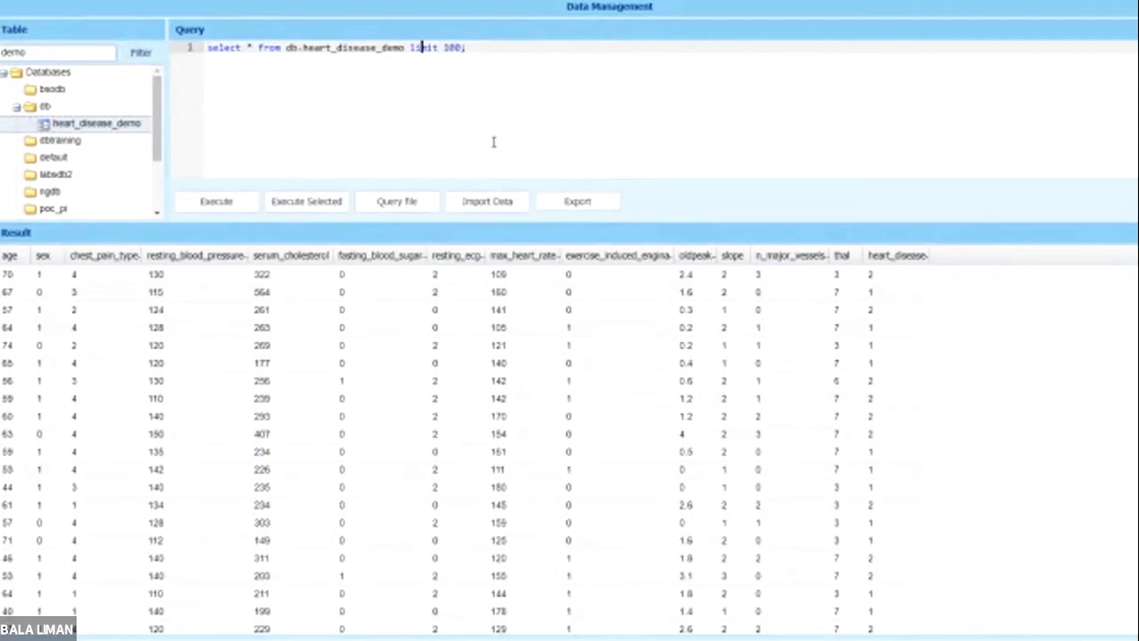
# Step: Examine the data import form by adding one field and reviewing its type options, and close the form without uploading
pyautogui.click(496, 205)
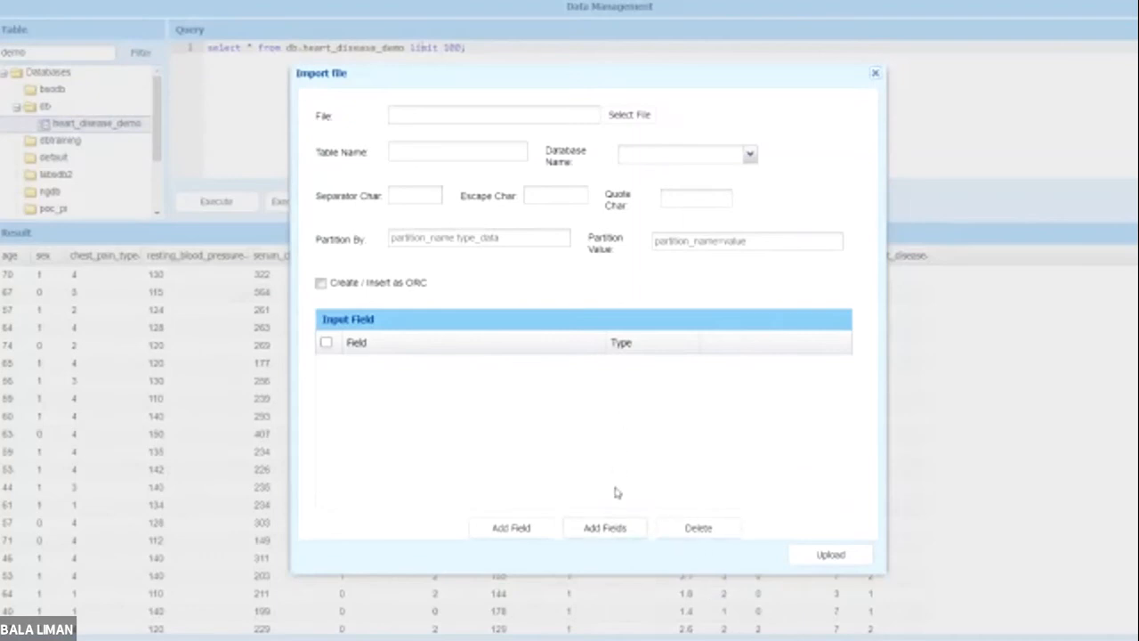
pyautogui.click(520, 530)
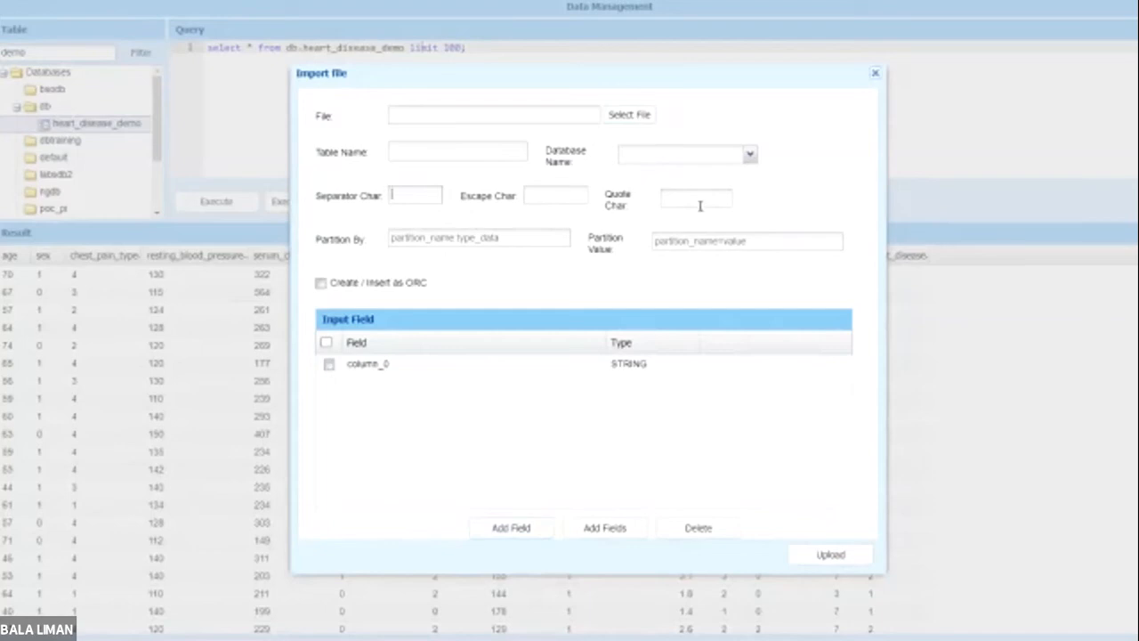
pyautogui.click(642, 365)
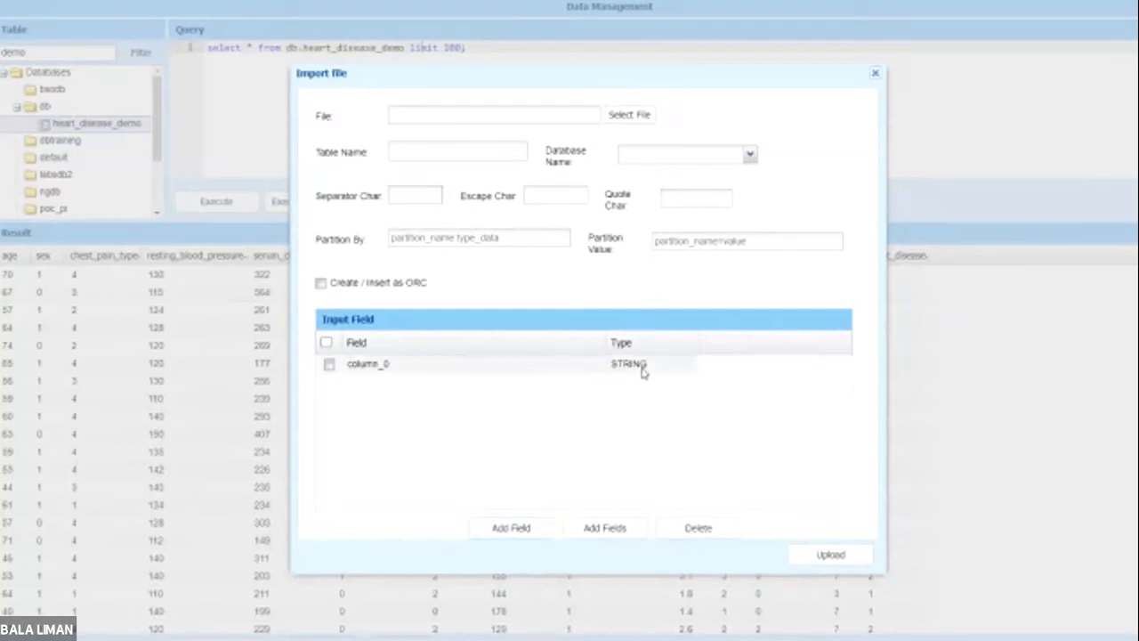
pyautogui.click(649, 370)
pyautogui.scroll(-1, 651, 427)
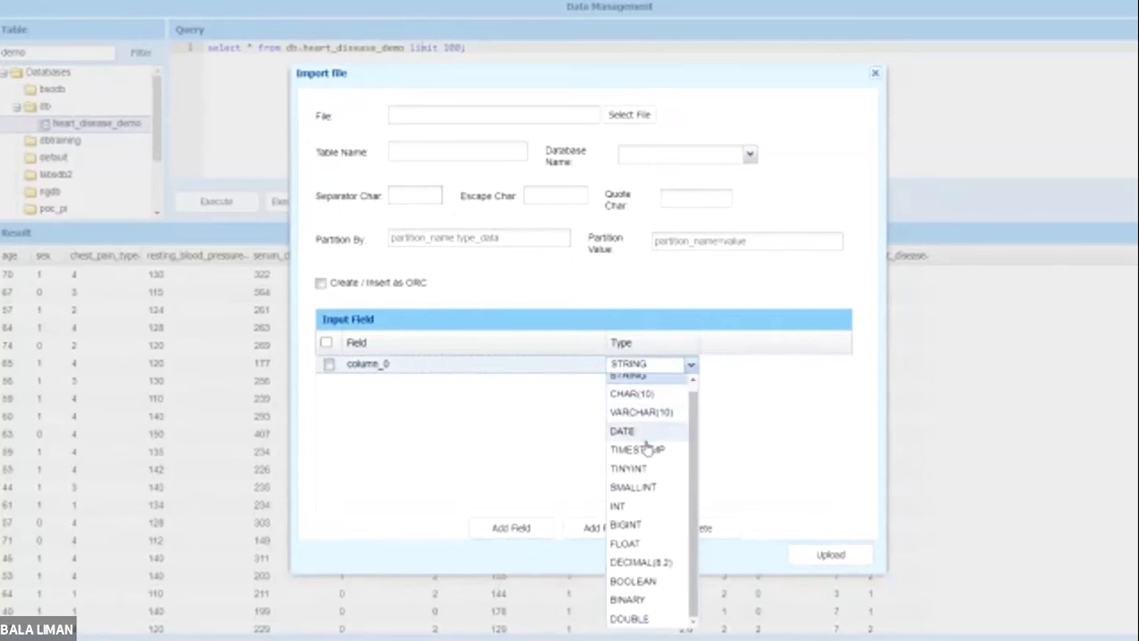
pyautogui.click(708, 438)
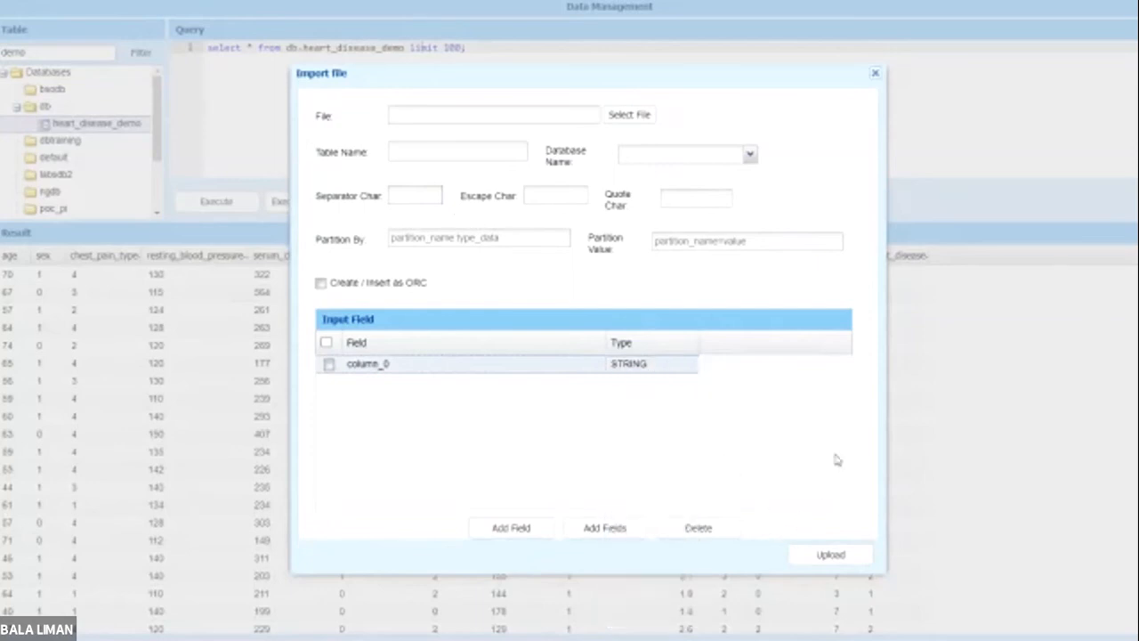
pyautogui.click(873, 75)
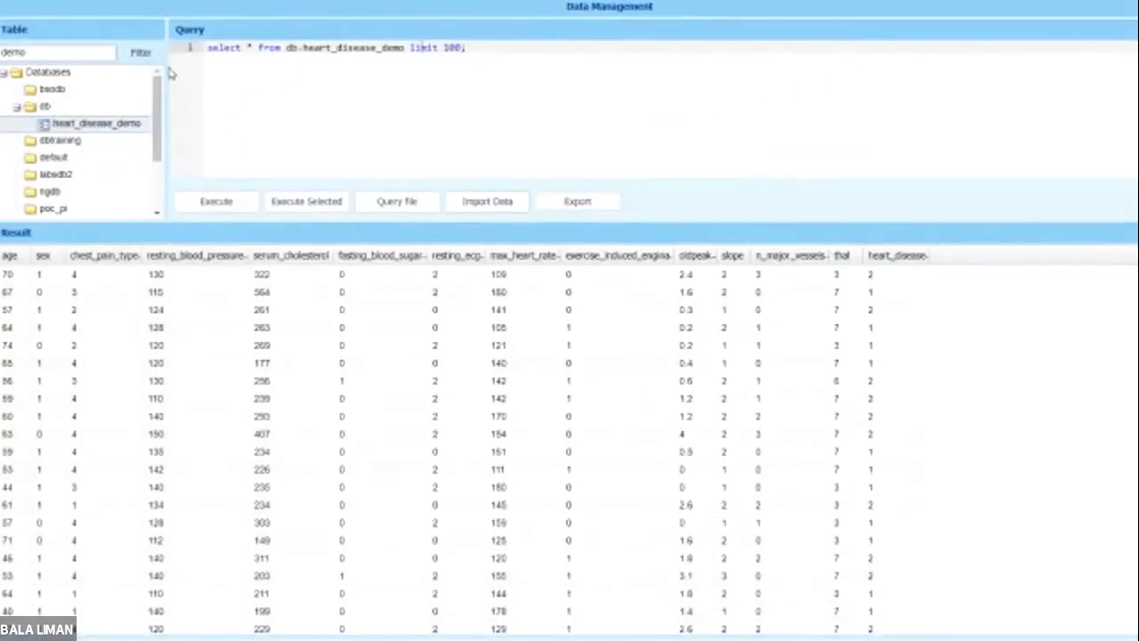
# Step: Clear the table filter in Data Management
pyautogui.doubleClick(80, 48)
pyautogui.press('BackSpace')
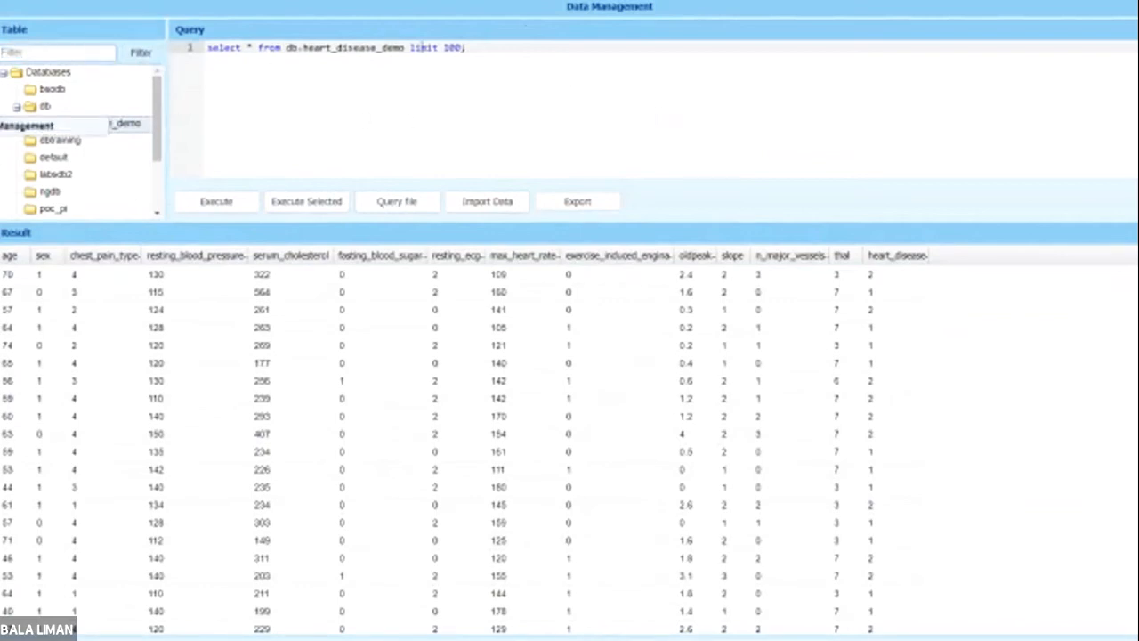
# Step: Examine the workflow runs listed in Job Management and advance to the second page of records
pyautogui.click(1, 111)
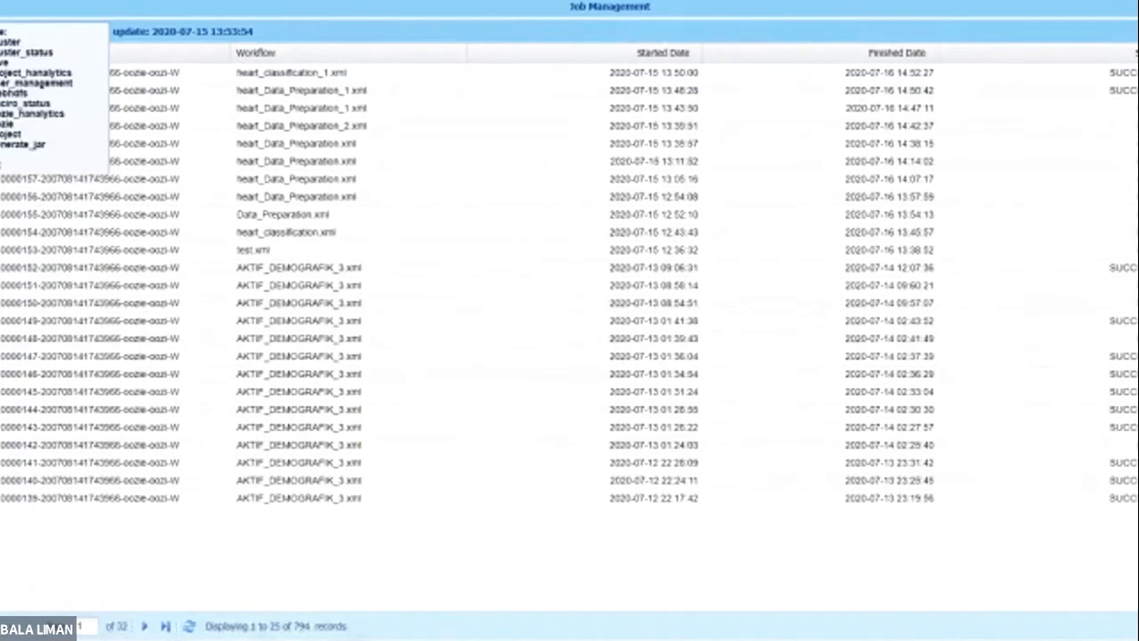
pyautogui.click(2, 2)
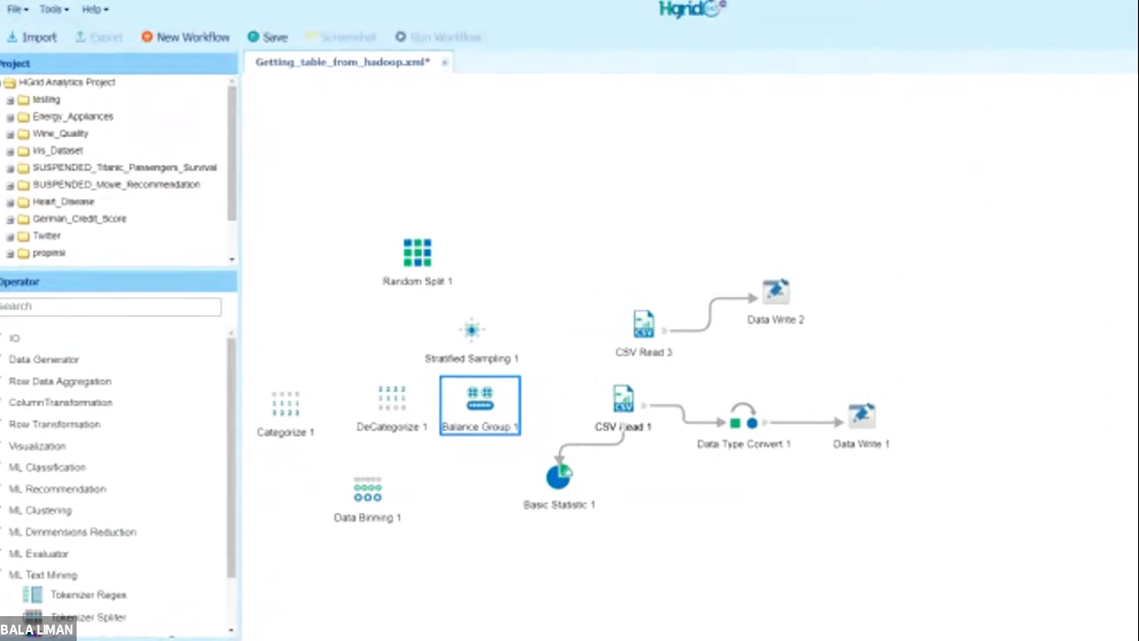
pyautogui.click(1, 106)
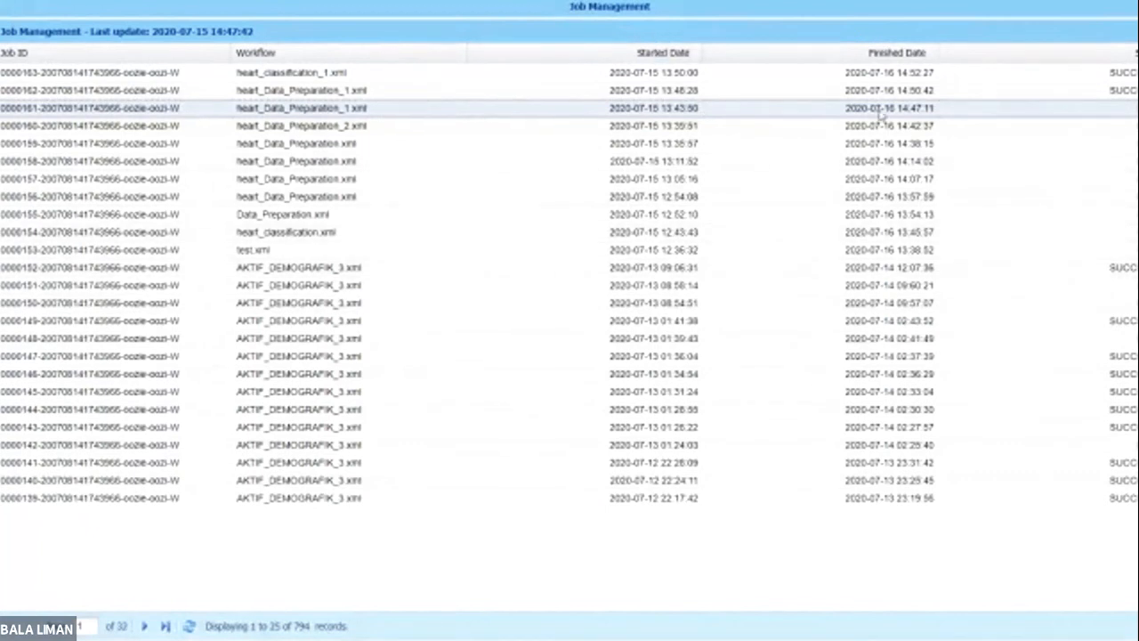
pyautogui.click(145, 626)
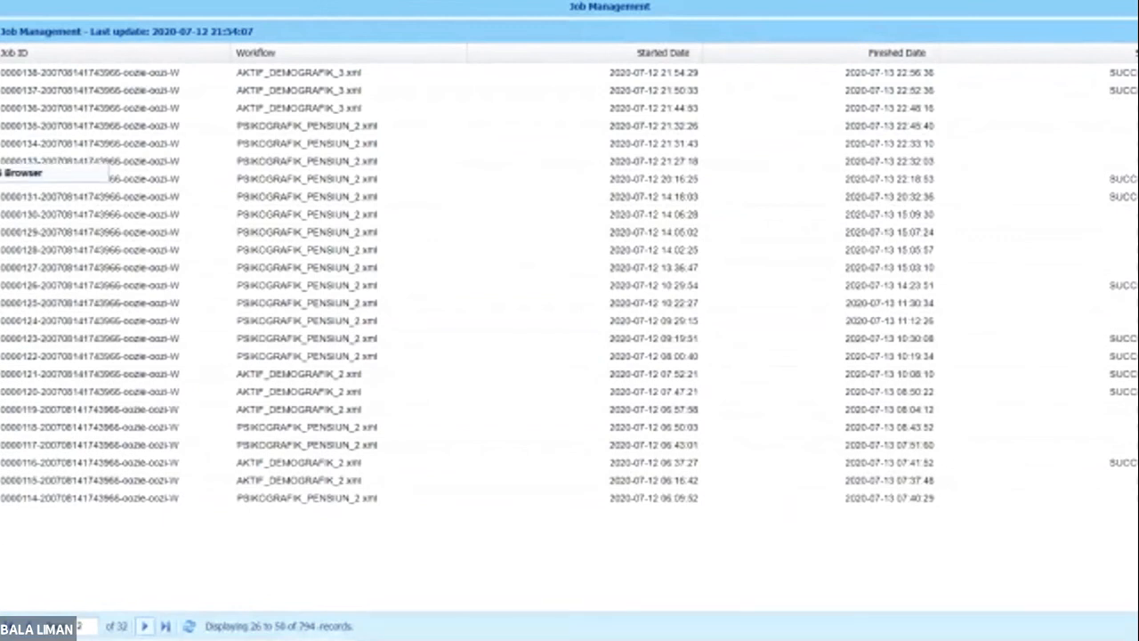
# Step: Open the HDFS Browser, expand the user folder and its apps subfolder, and look through the contents
pyautogui.click(2, 172)
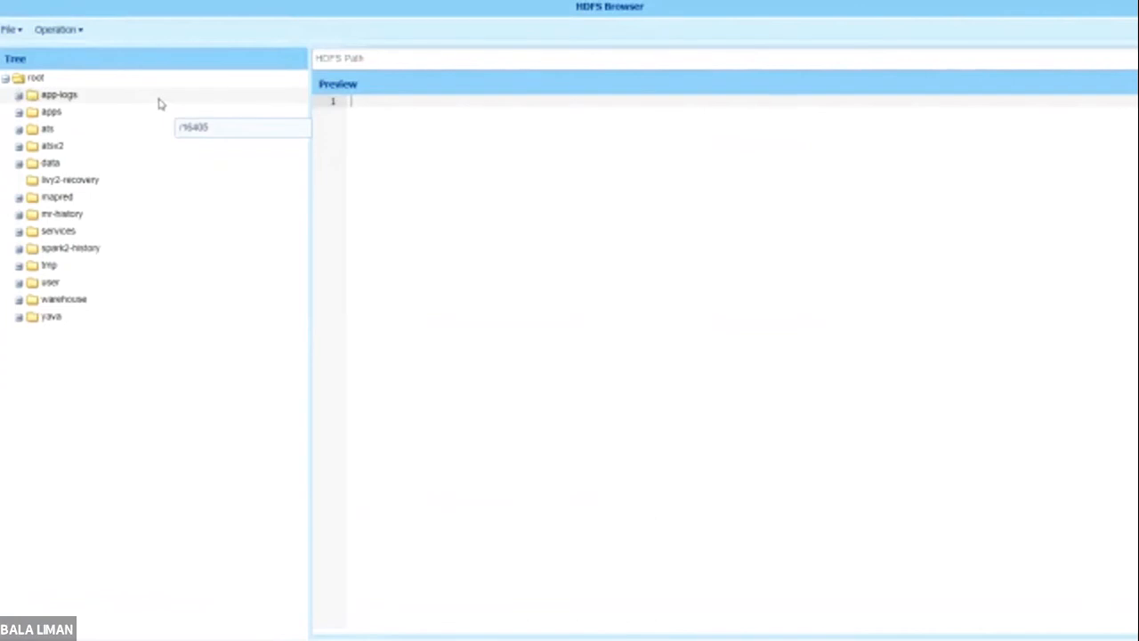
pyautogui.click(126, 286)
pyautogui.doubleClick(126, 292)
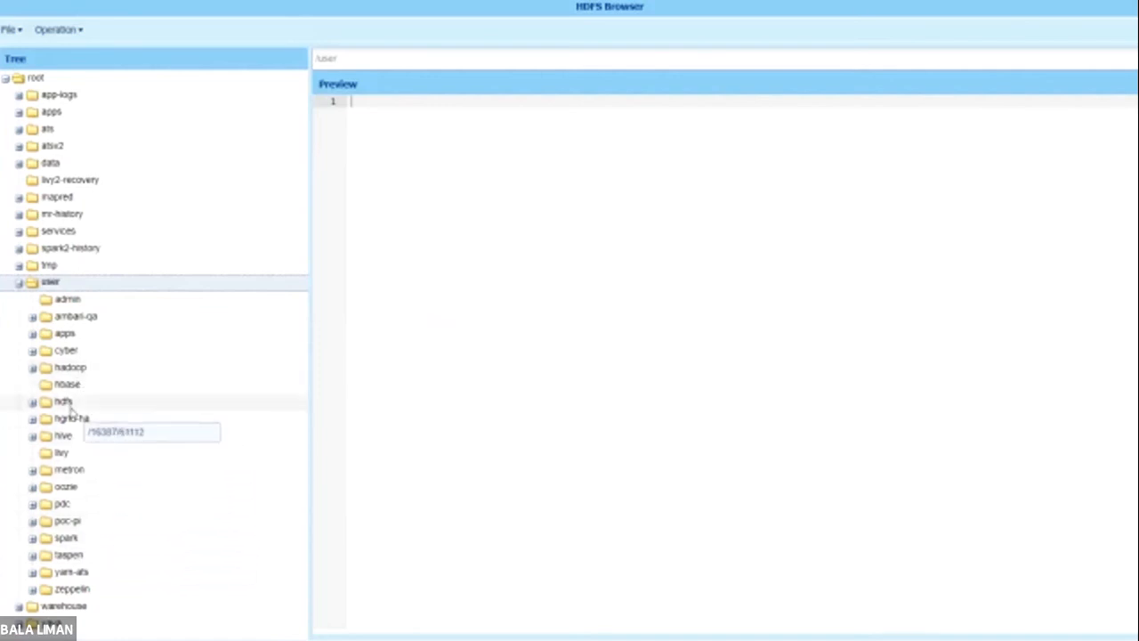
pyautogui.doubleClick(71, 335)
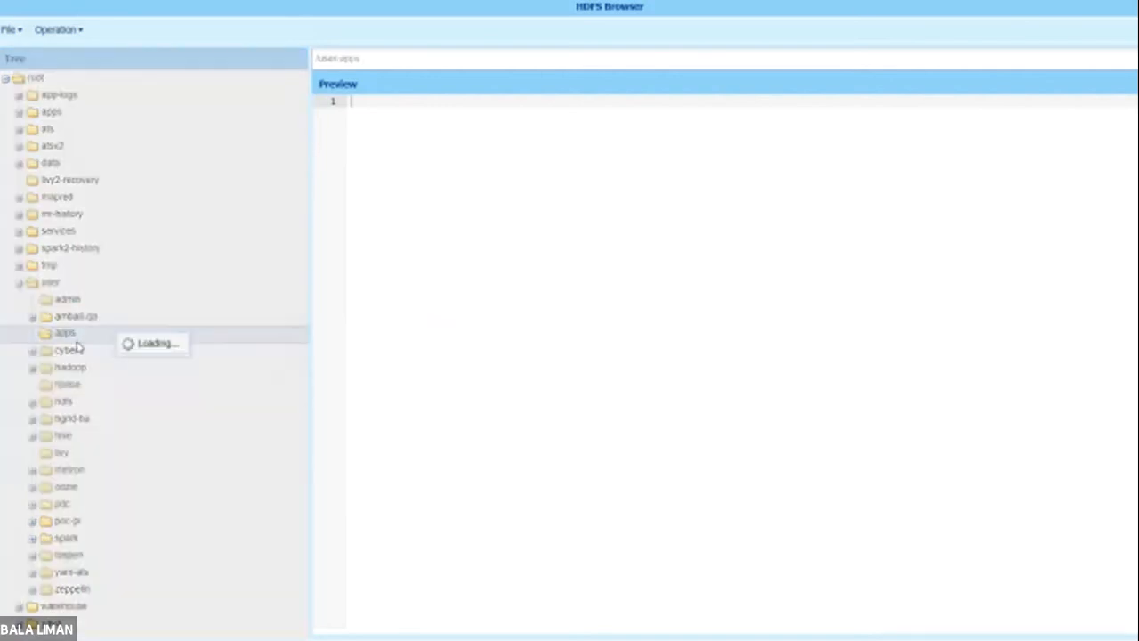
pyautogui.scroll(-3, 97, 391)
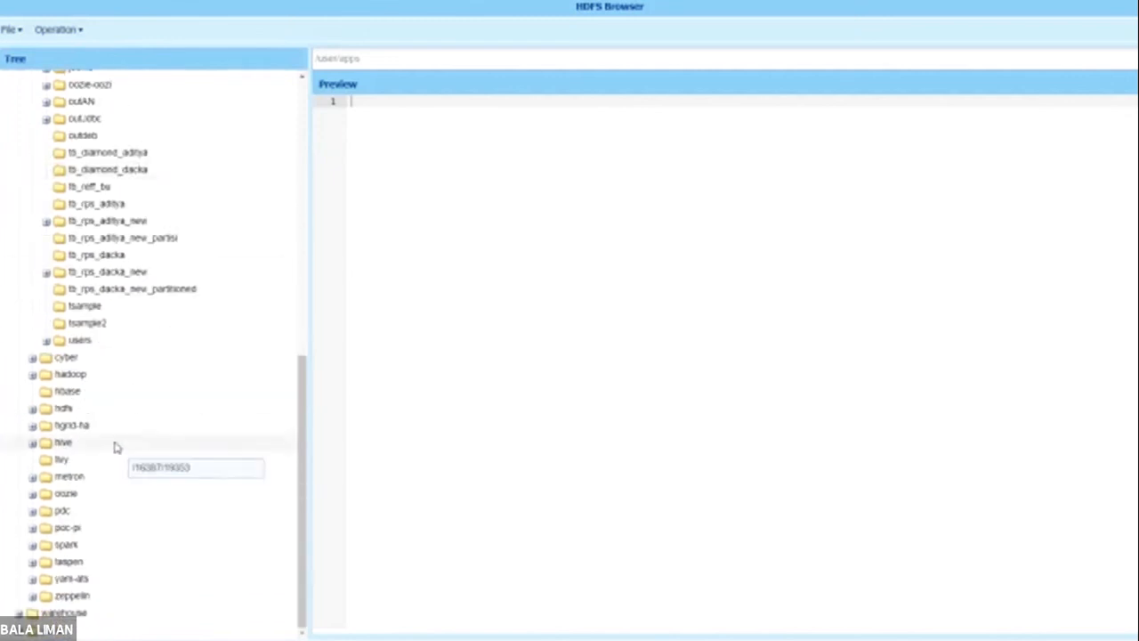
pyautogui.scroll(5, 116, 448)
pyautogui.scroll(-3, 116, 448)
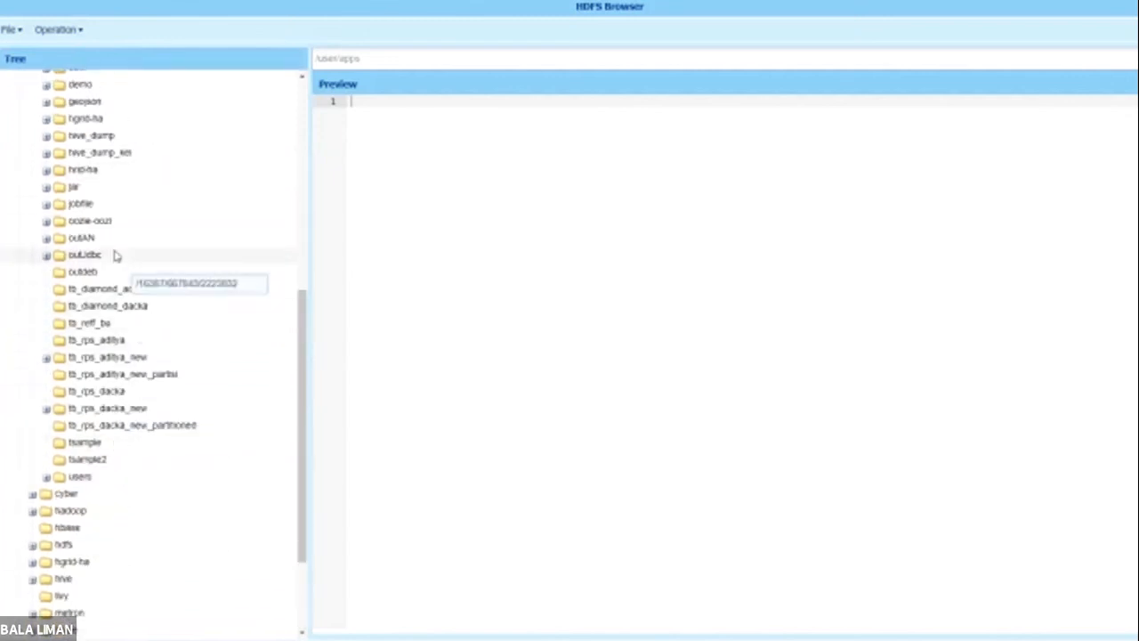
pyautogui.doubleClick(82, 479)
pyautogui.scroll(-1, 98, 488)
pyautogui.scroll(-1, 98, 487)
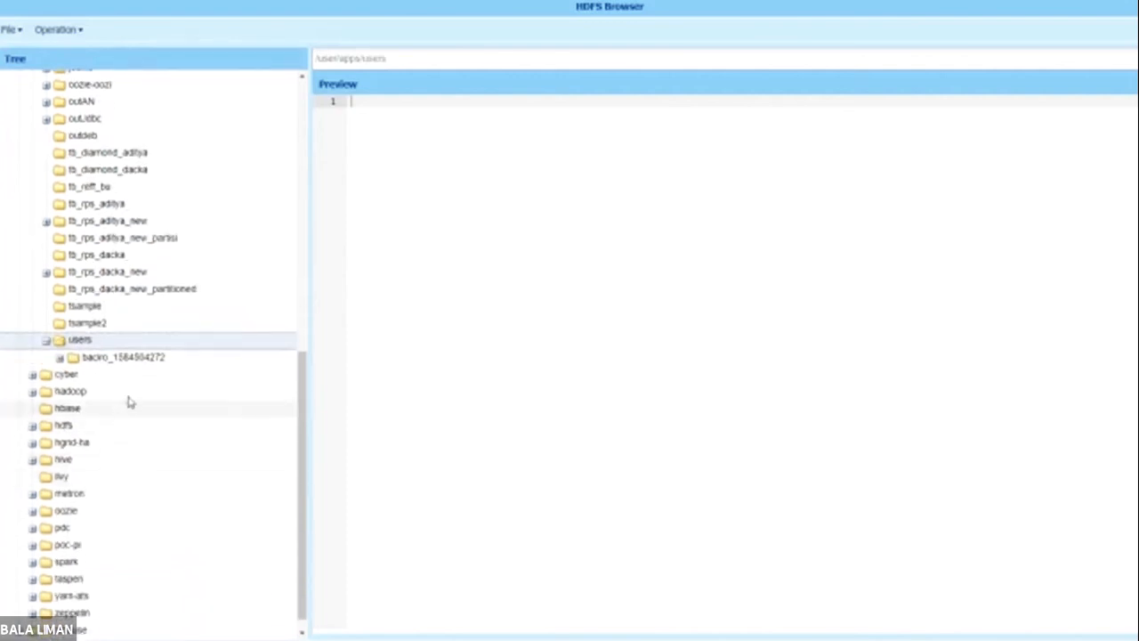
pyautogui.doubleClick(142, 359)
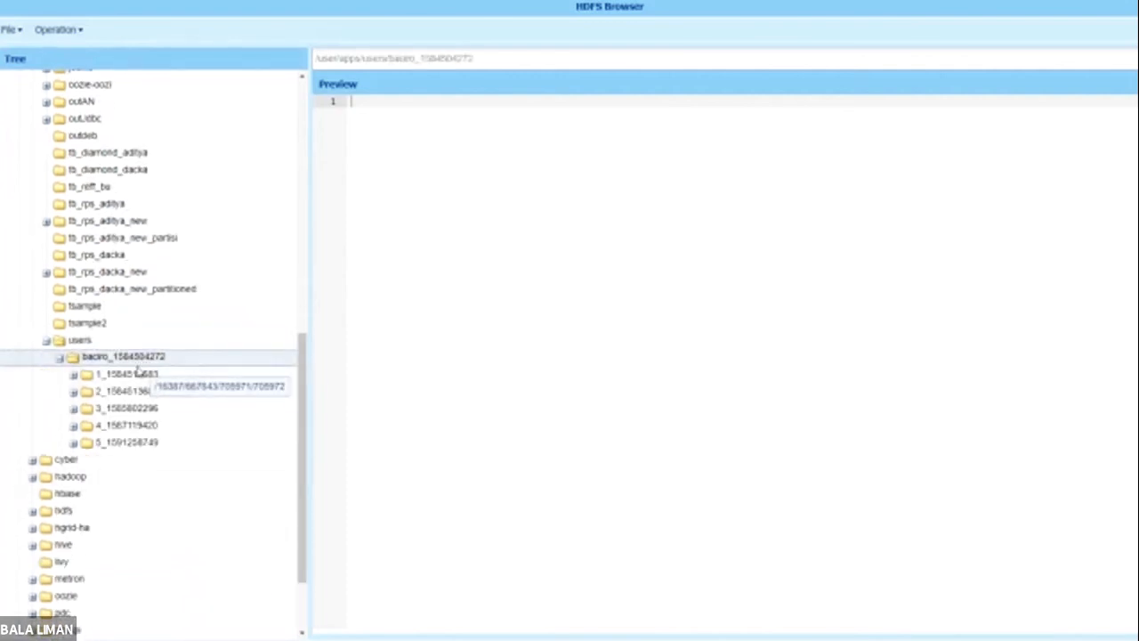
pyautogui.doubleClick(133, 390)
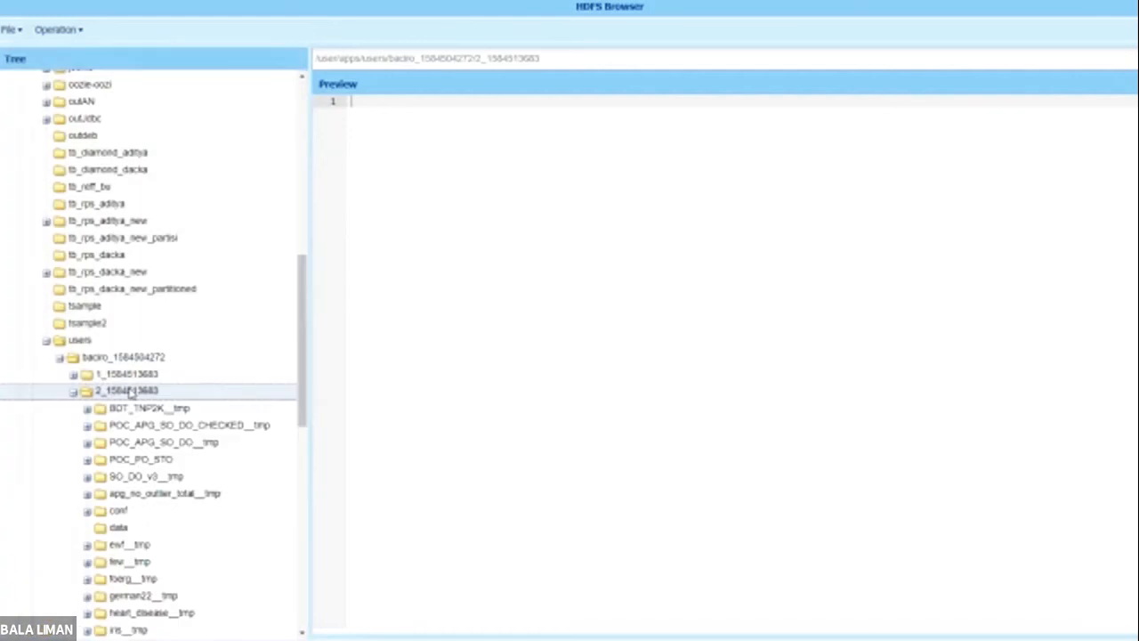
# Step: Expand the ewf__tmp folder, preview fusion_pensiun_oten_v4 - Copy.csv, and look through its rows
pyautogui.scroll(-3, 146, 427)
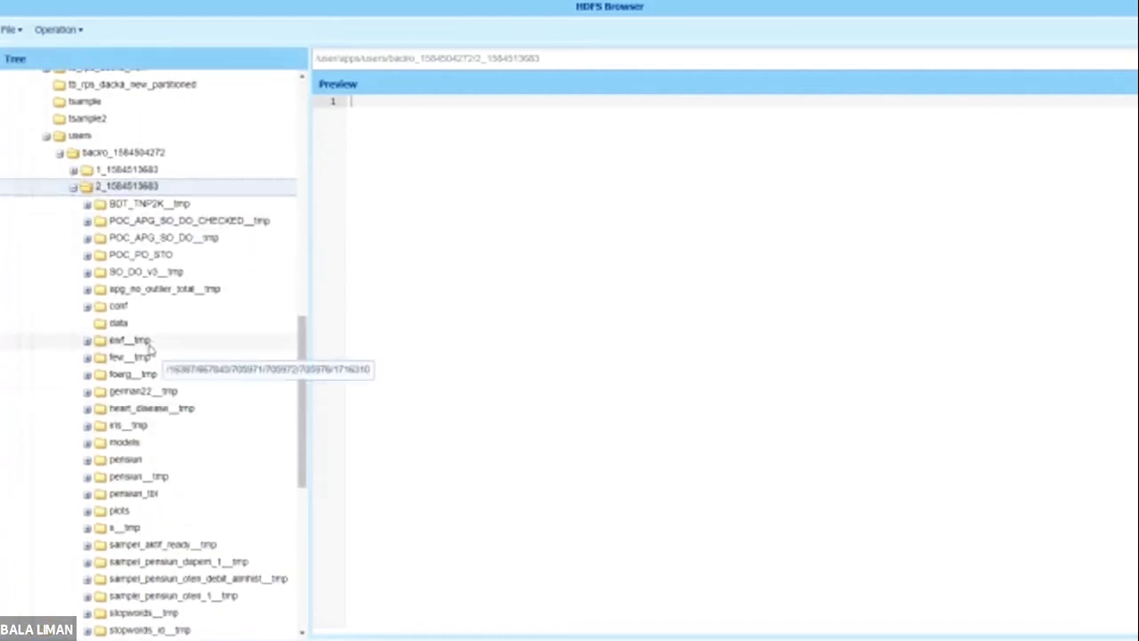
pyautogui.doubleClick(146, 342)
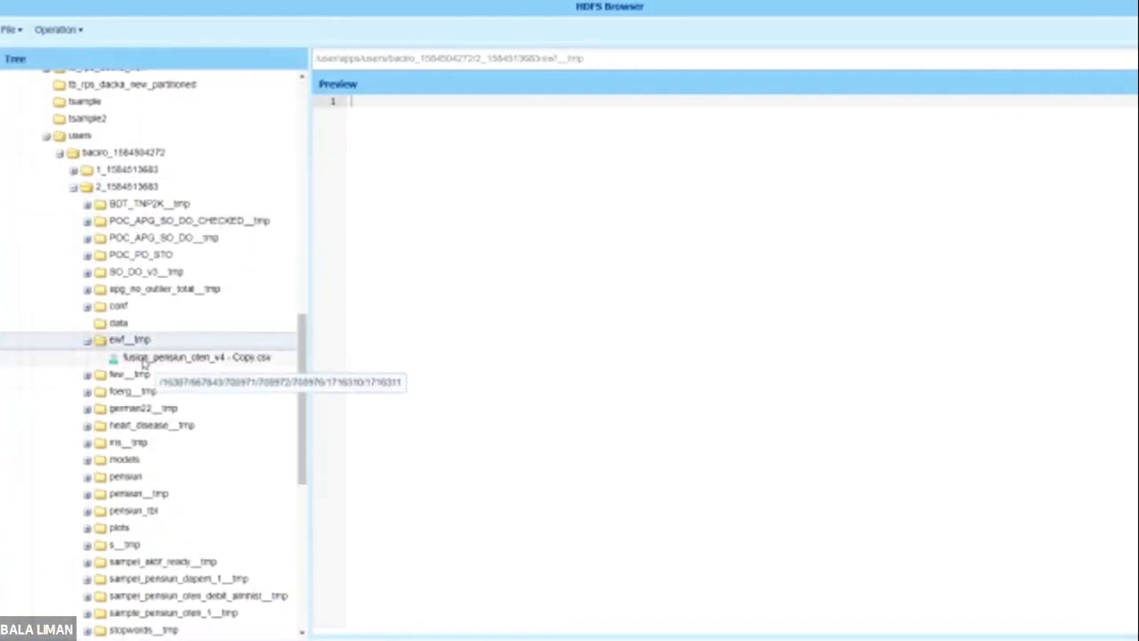
pyautogui.click(143, 360)
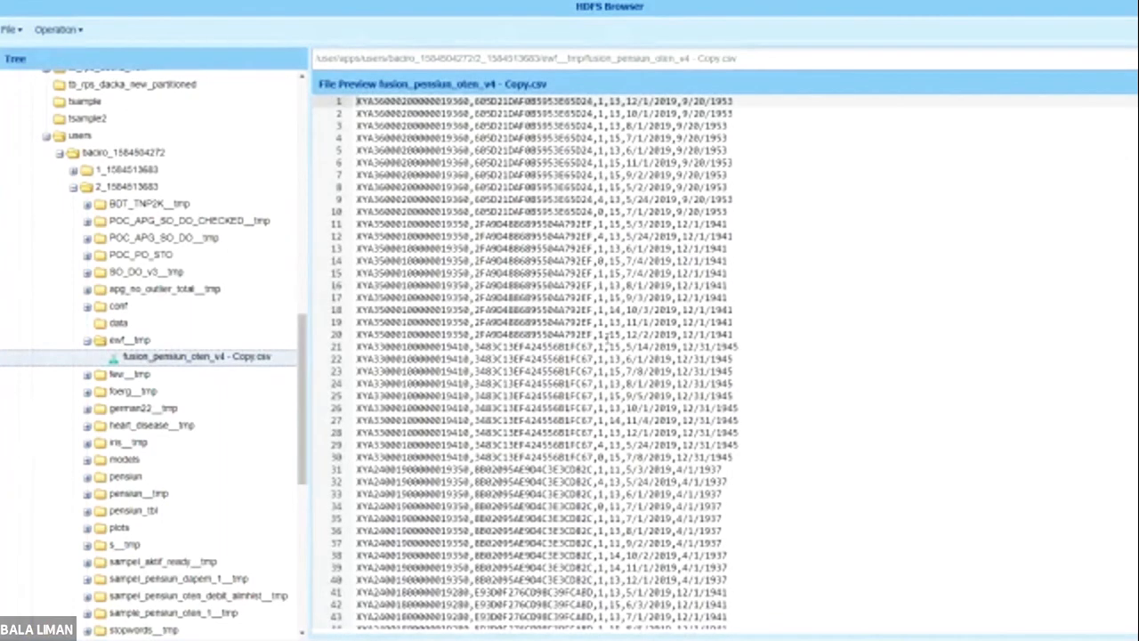
pyautogui.scroll(-20, 616, 337)
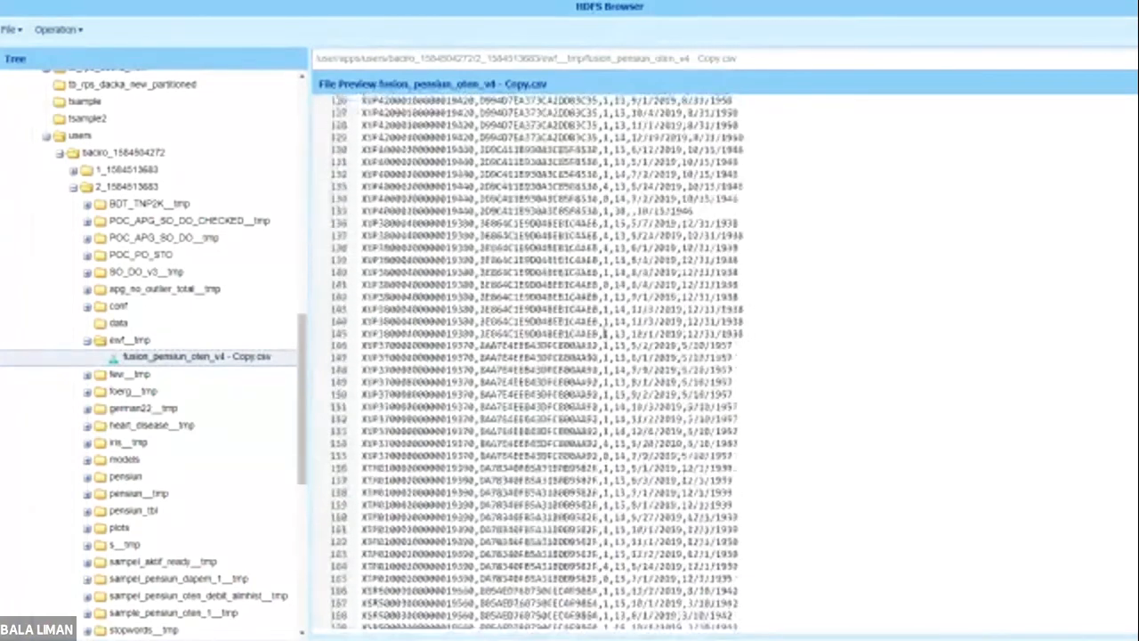
pyautogui.scroll(18, 603, 327)
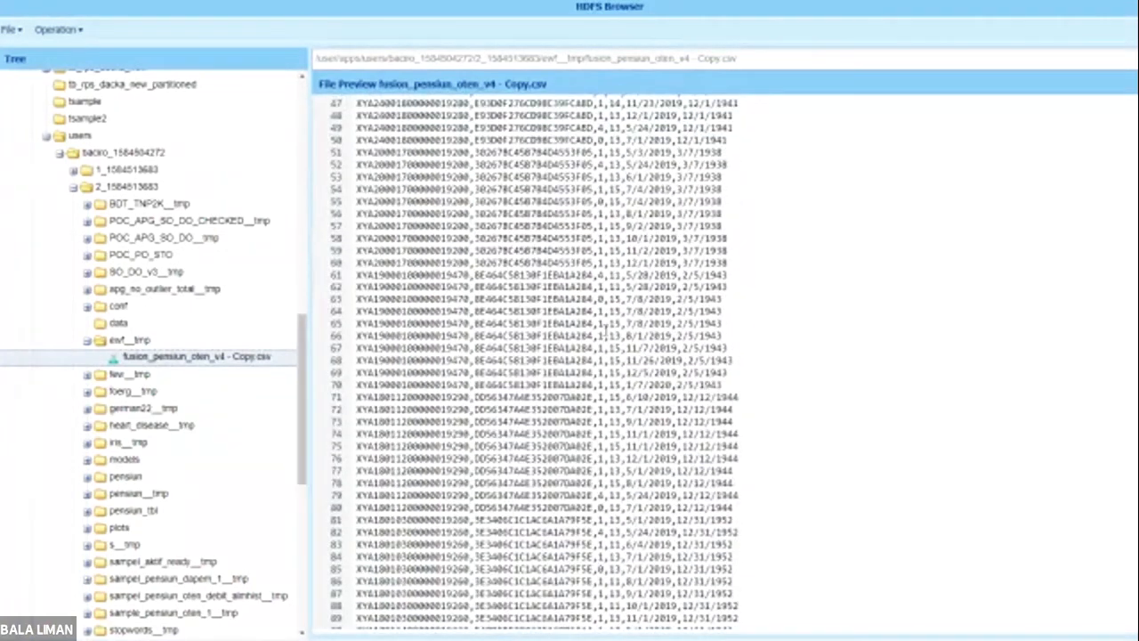
pyautogui.scroll(-5, 606, 329)
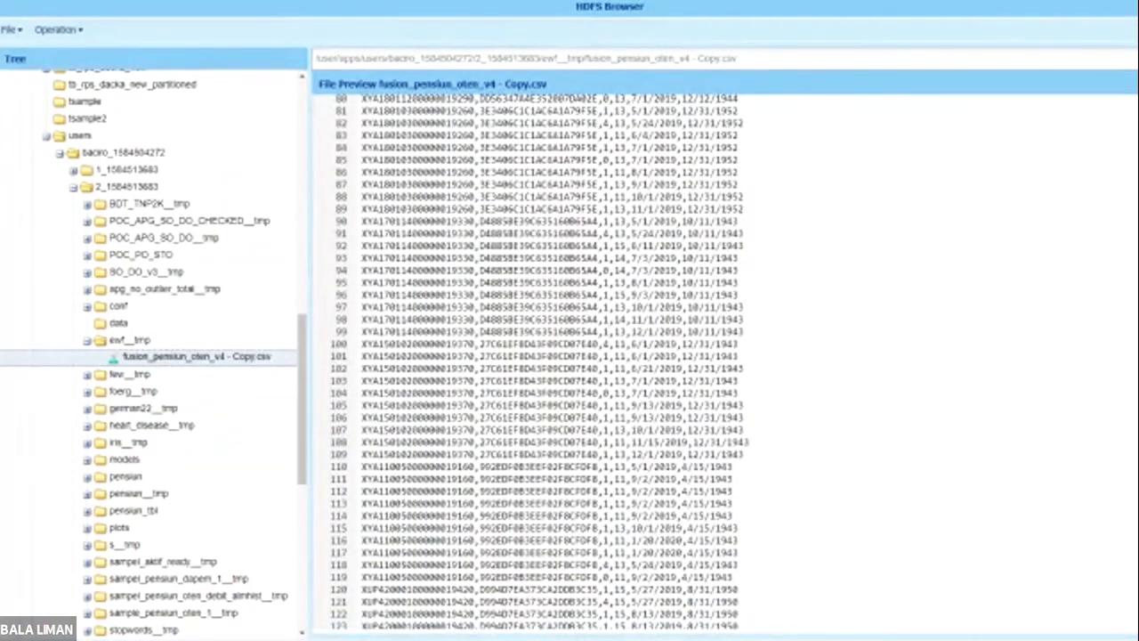
pyautogui.scroll(12, 617, 360)
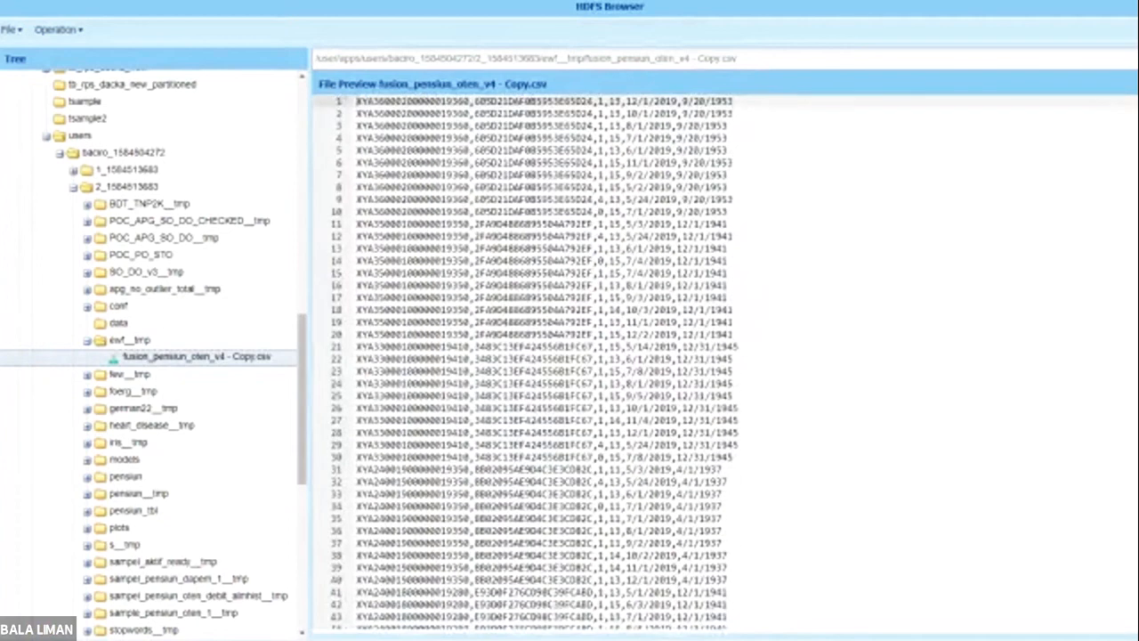
pyautogui.moveTo(1137, 105)
pyautogui.mouseDown()
pyautogui.moveTo(1136, 625)
pyautogui.moveTo(1136, 98)
pyautogui.mouseUp()
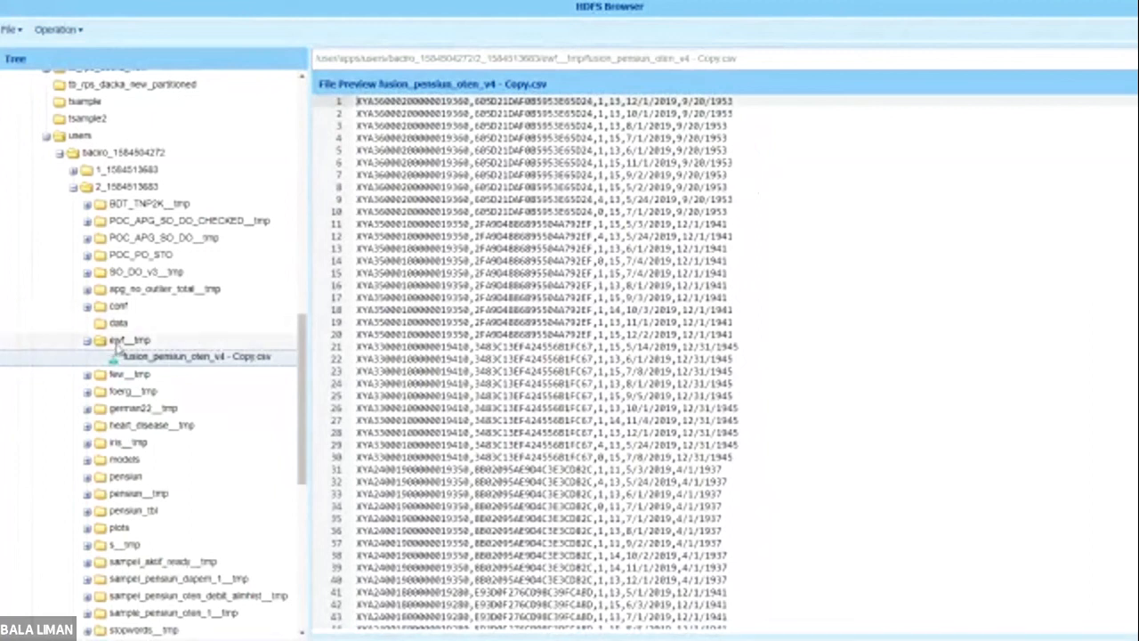
# Step: Review the available operations for the previewed CSV file and for its ewf__tmp folder without running any
pyautogui.rightClick(162, 360)
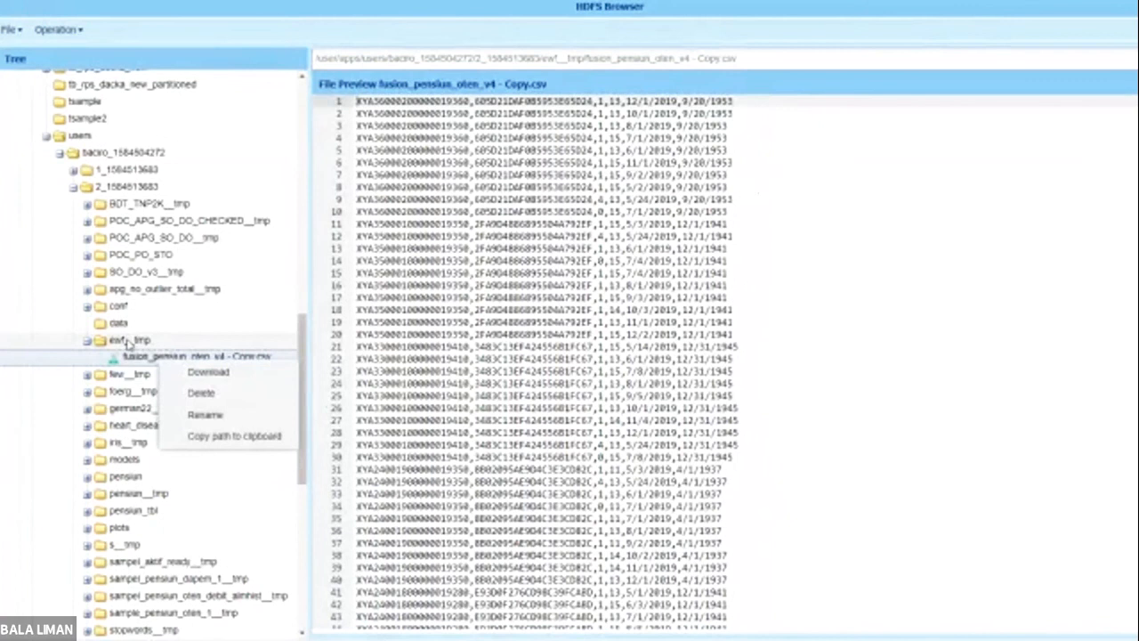
pyautogui.click(129, 344)
pyautogui.rightClick(129, 343)
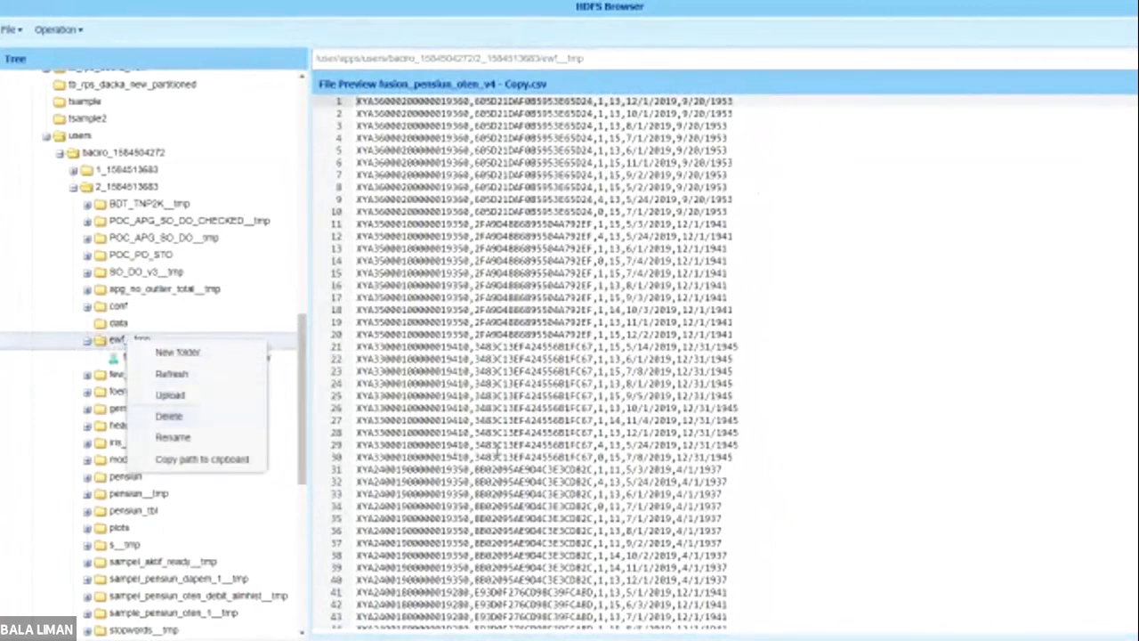
pyautogui.click(633, 420)
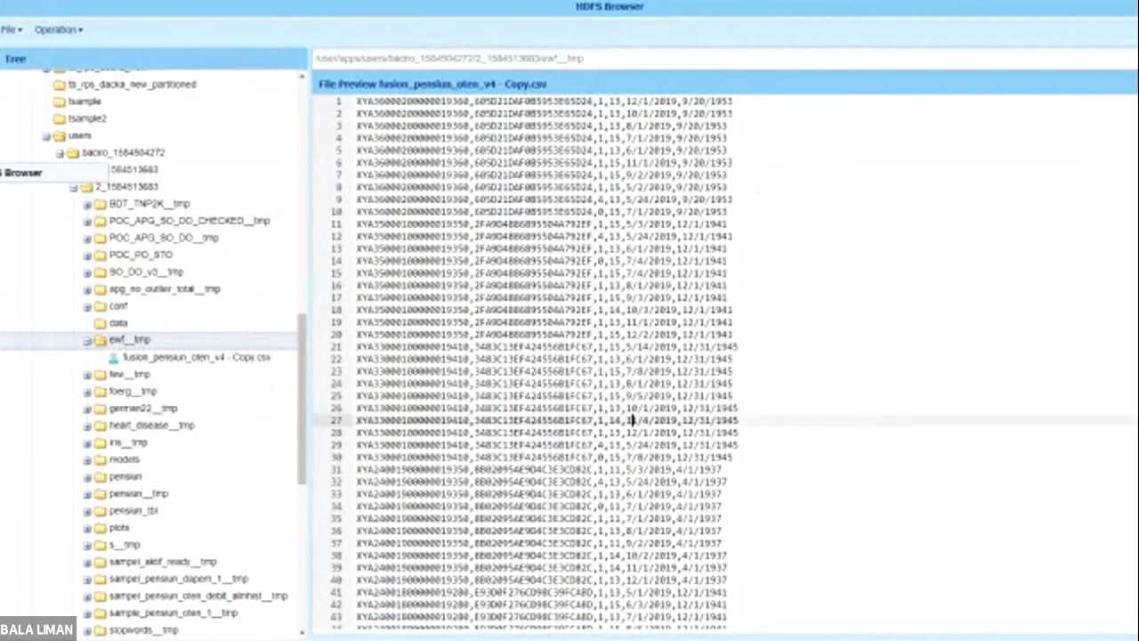
# Step: Open the Visualization Manager, widen the tree so plot names fit, and display the wine_visualisation plot
pyautogui.click(2, 225)
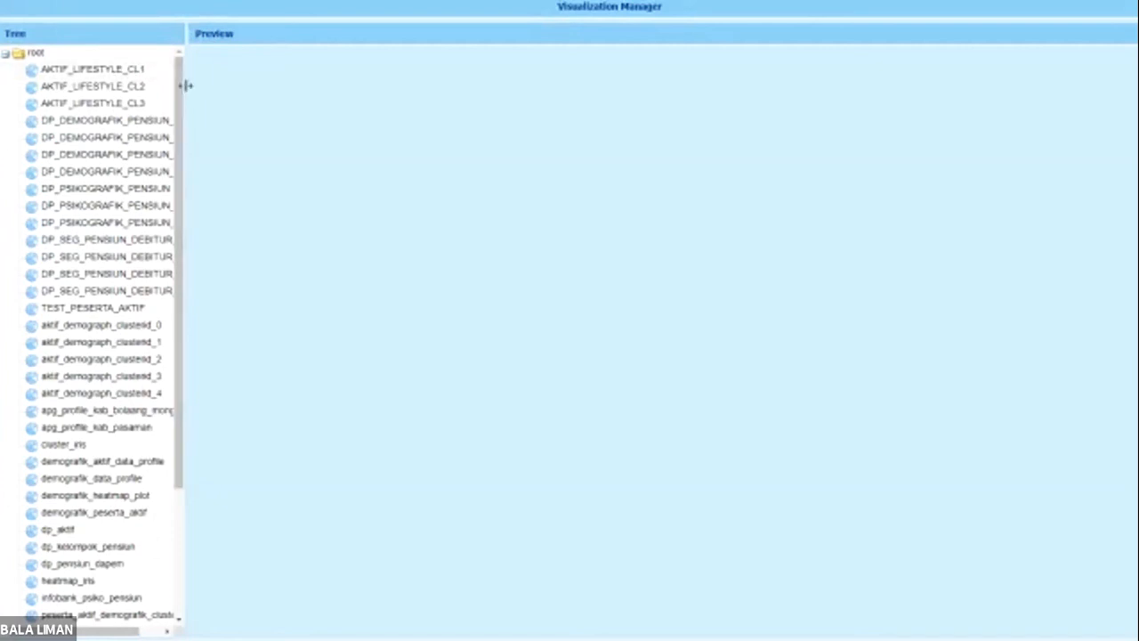
pyautogui.moveTo(187, 86); pyautogui.dragTo(247, 111)
pyautogui.scroll(-3, 163, 241)
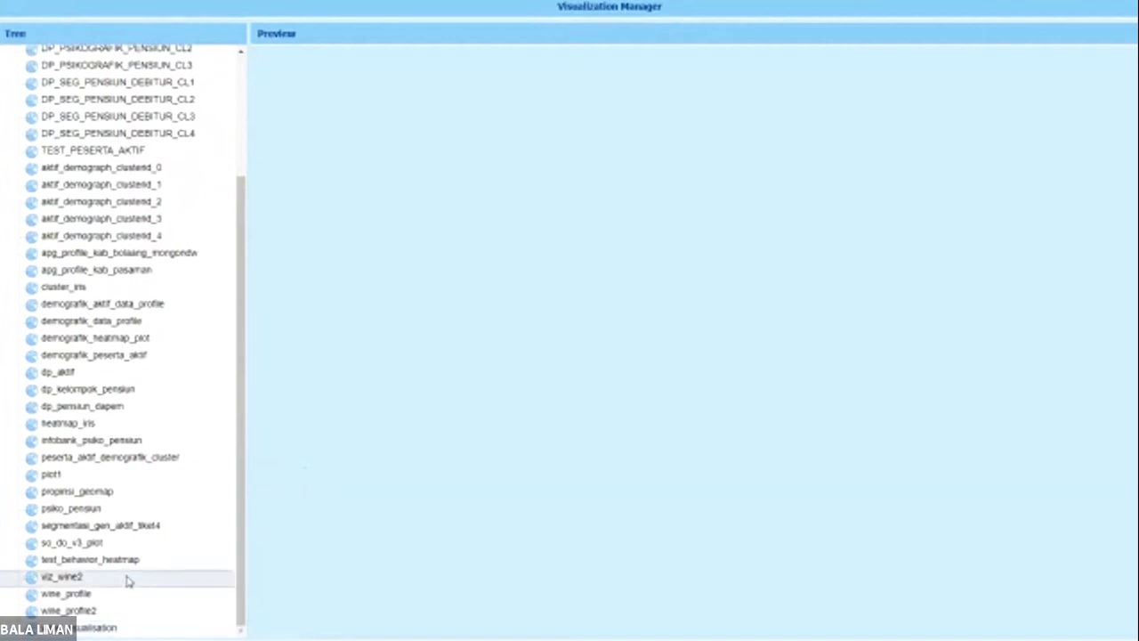
pyautogui.click(118, 628)
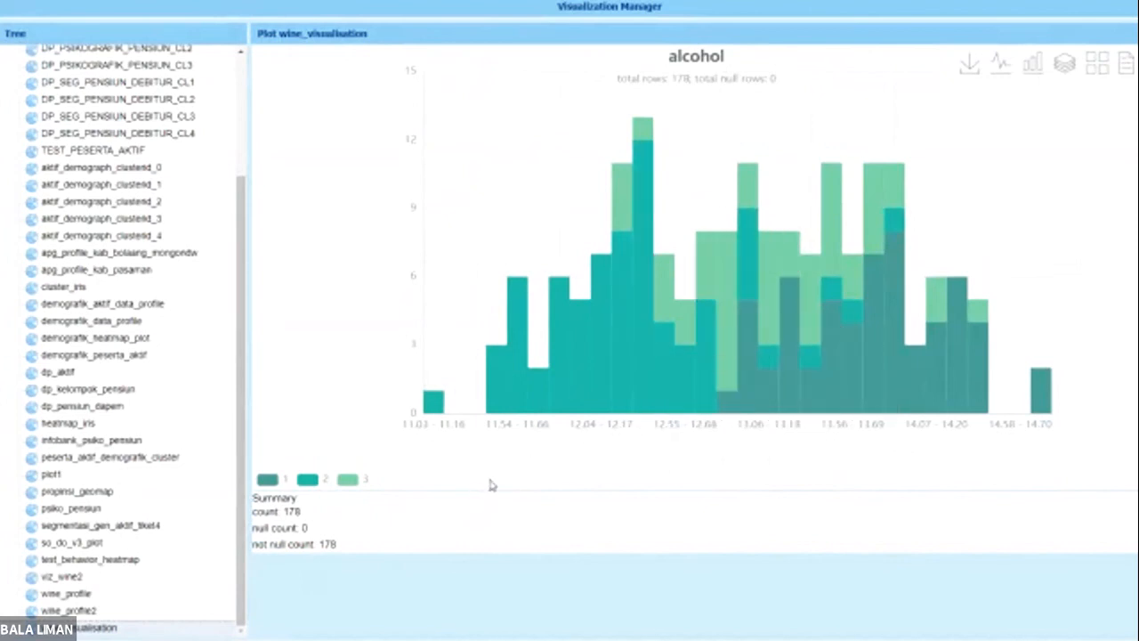
# Step: Display the wine_profile2 plot and examine the summaries and distributions of the type, alcohol, malic, ash and alcalinity fields
pyautogui.click(105, 615)
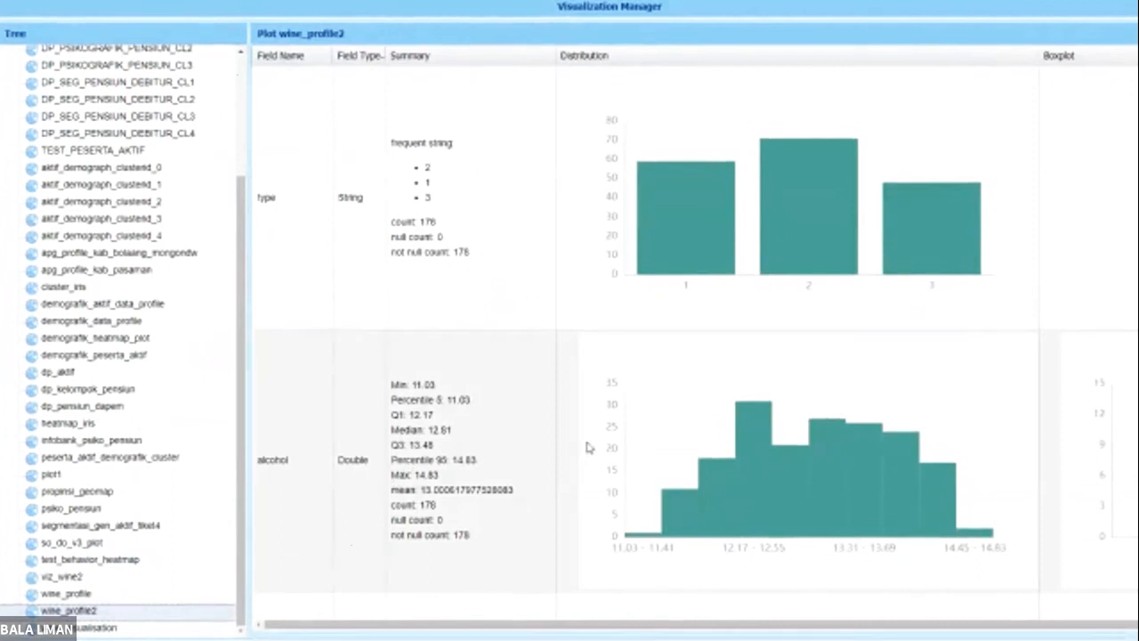
pyautogui.scroll(-3, 561, 415)
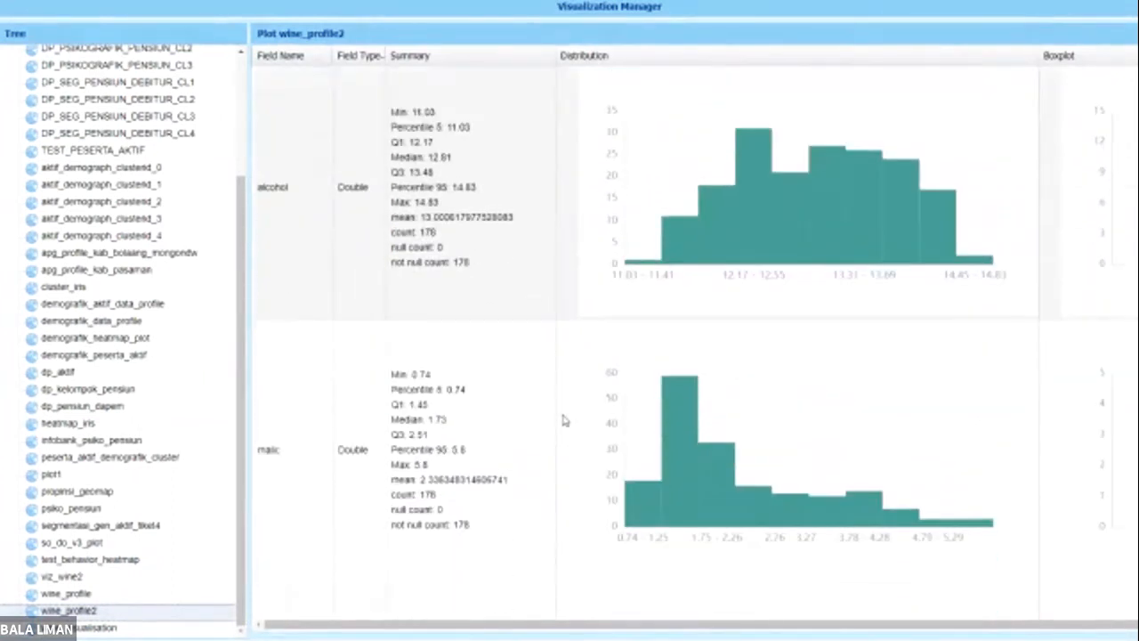
pyautogui.scroll(2, 562, 420)
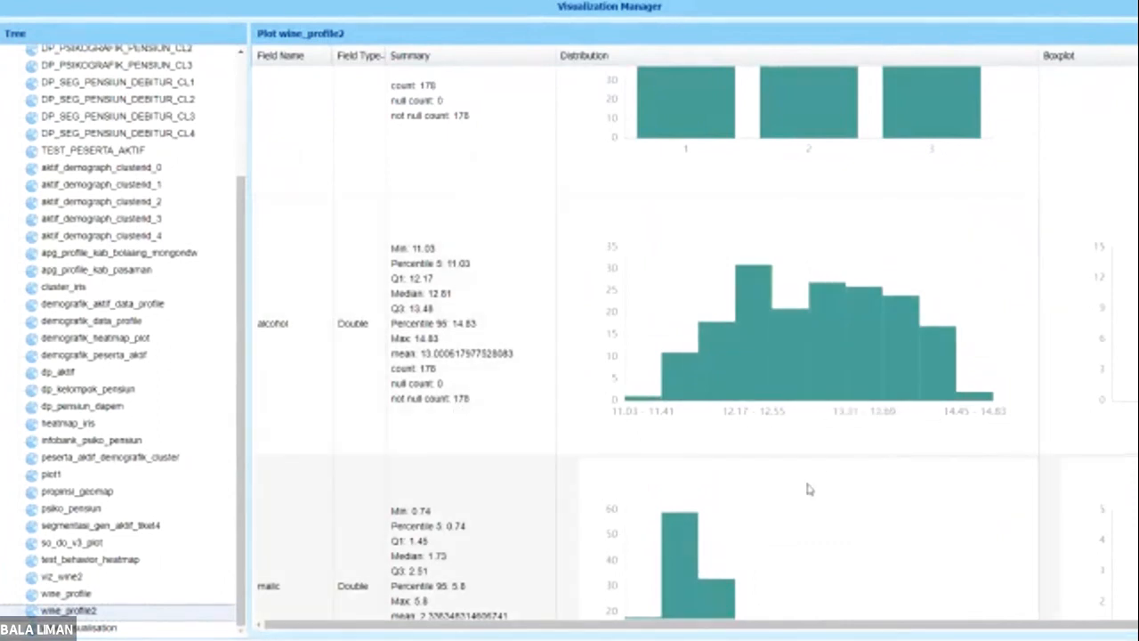
pyautogui.scroll(-2, 783, 494)
pyautogui.scroll(-1, 778, 495)
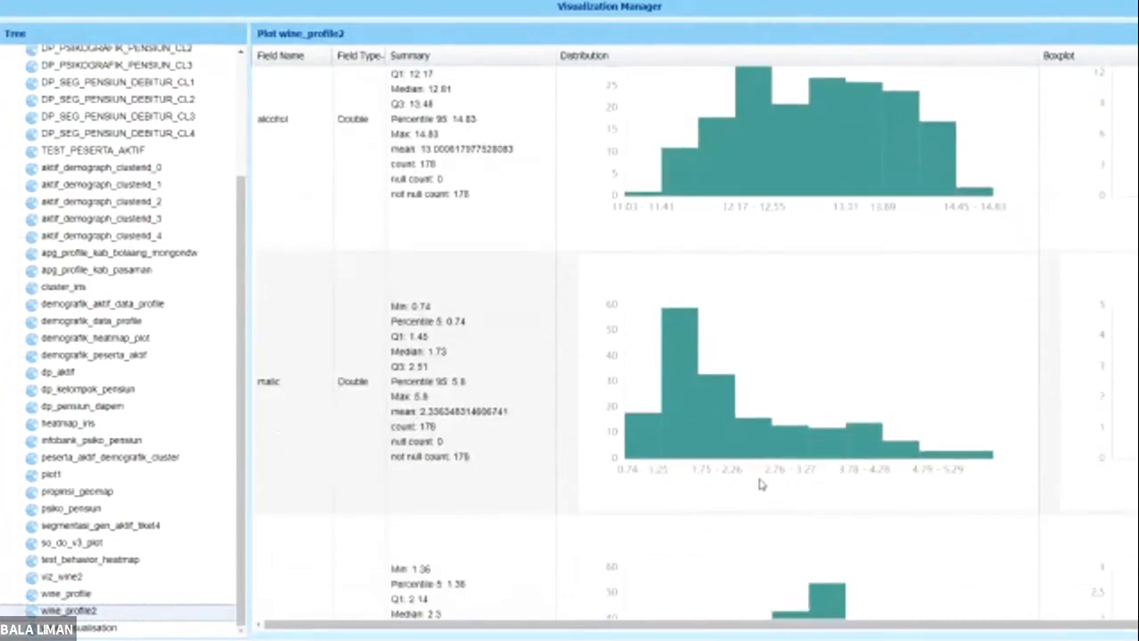
pyautogui.scroll(1, 759, 483)
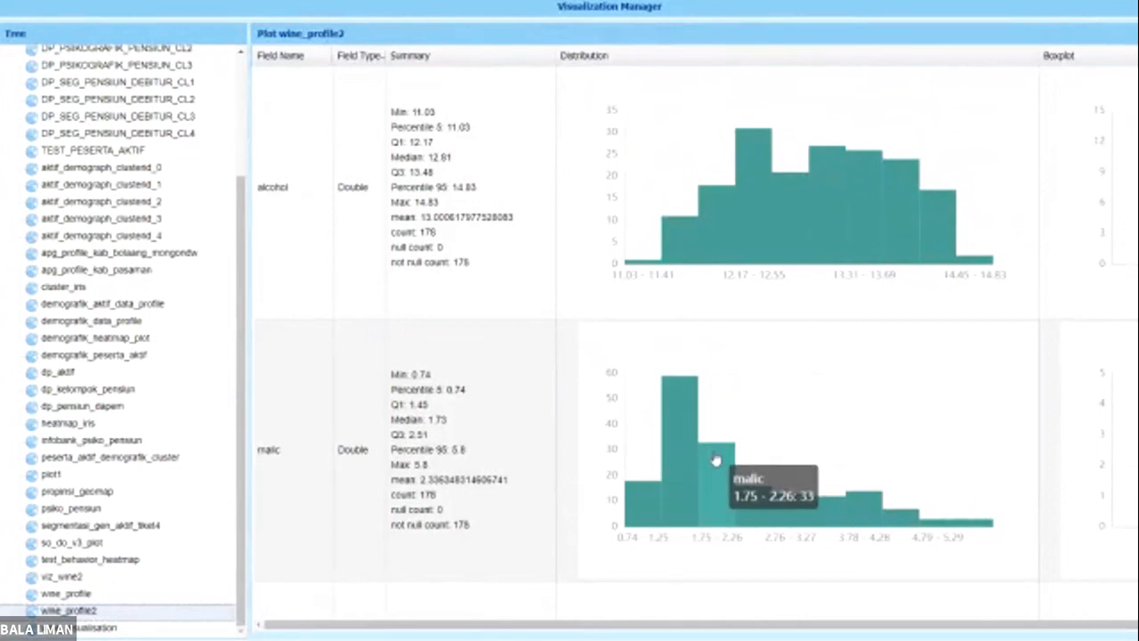
pyautogui.scroll(-5, 715, 462)
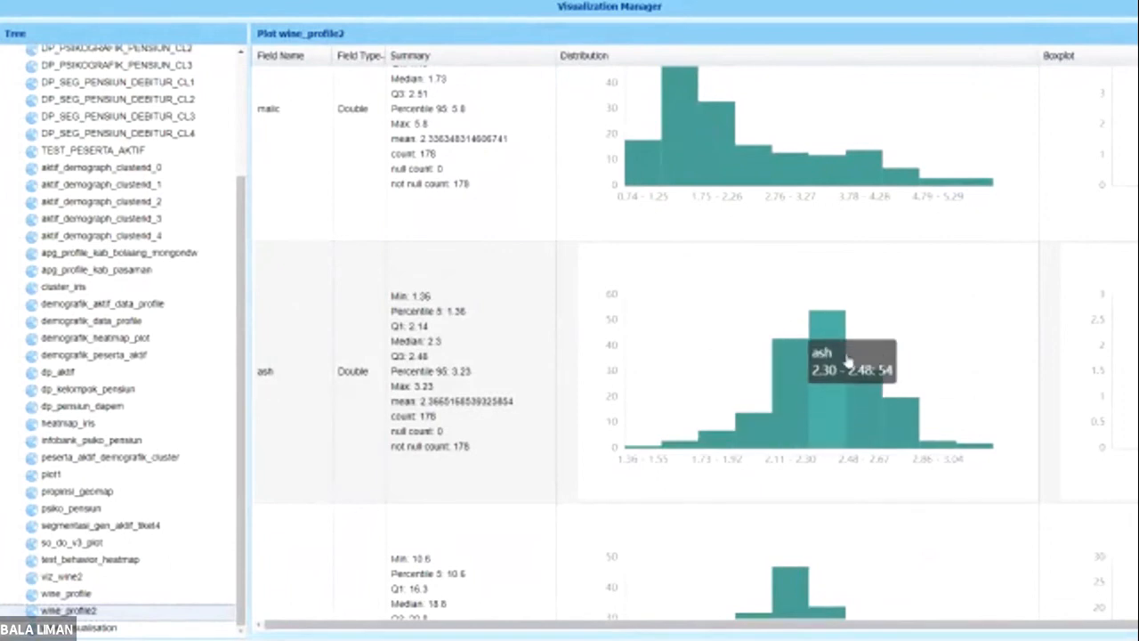
pyautogui.scroll(-2, 861, 479)
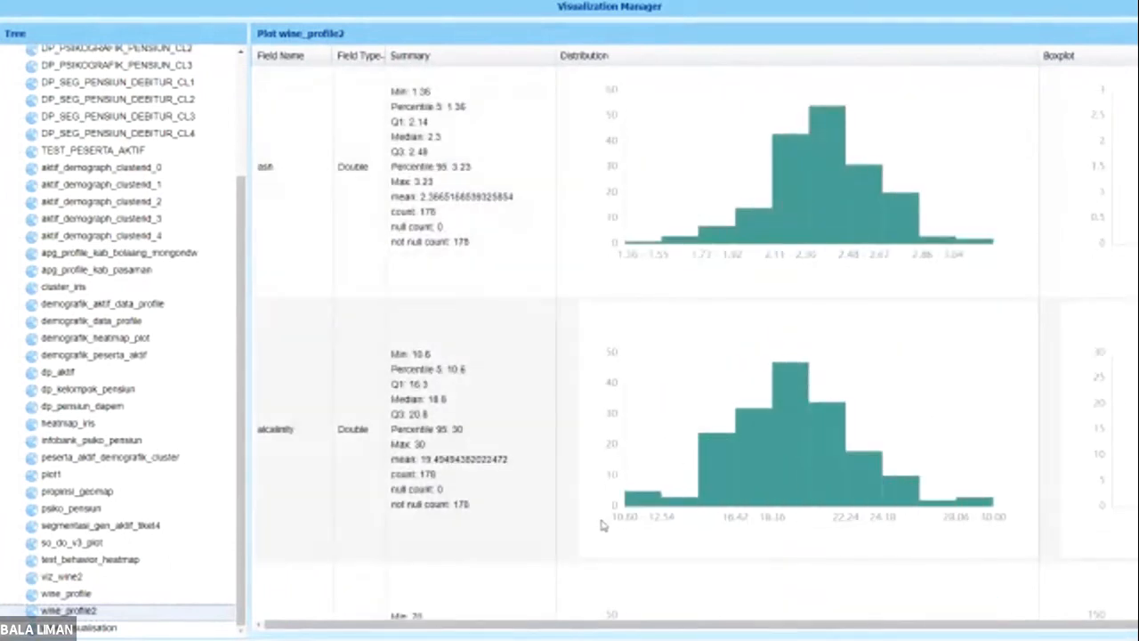
pyautogui.scroll(3, 855, 479)
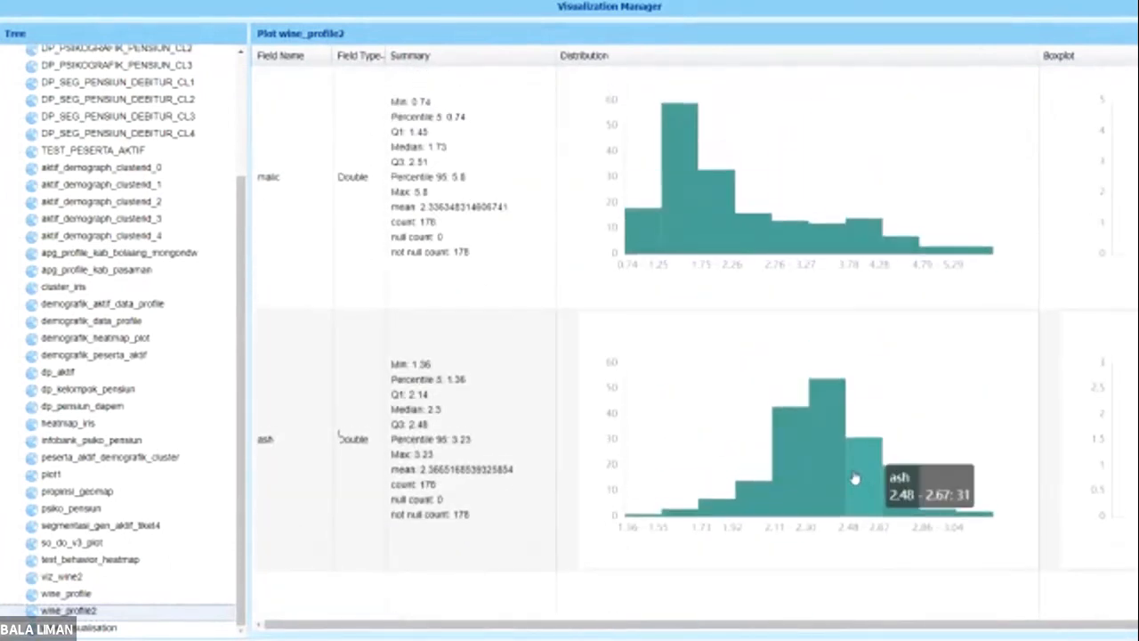
pyautogui.scroll(3, 855, 479)
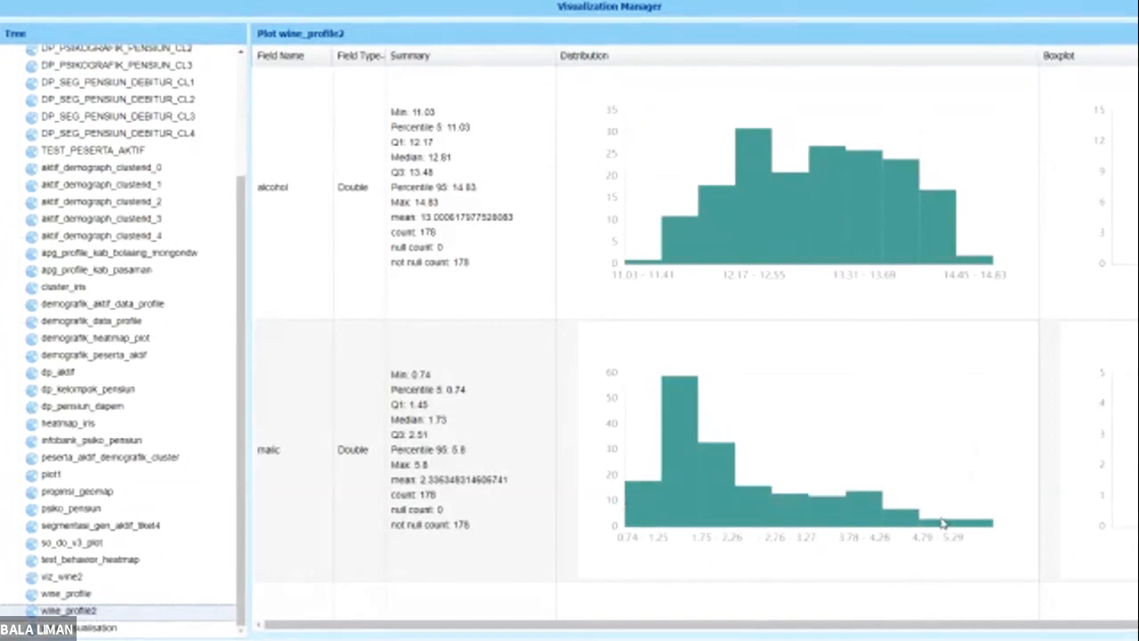
# Step: Compare the histograms and boxplot outliers in wine_profile2, continuing through magnesium, phenols, flavanoids and the fields below
pyautogui.moveTo(925, 528)
pyautogui.scroll(-6, 756, 539)
pyautogui.scroll(6, 757, 539)
pyautogui.moveTo(948, 500)
pyautogui.scroll(1, 694, 356)
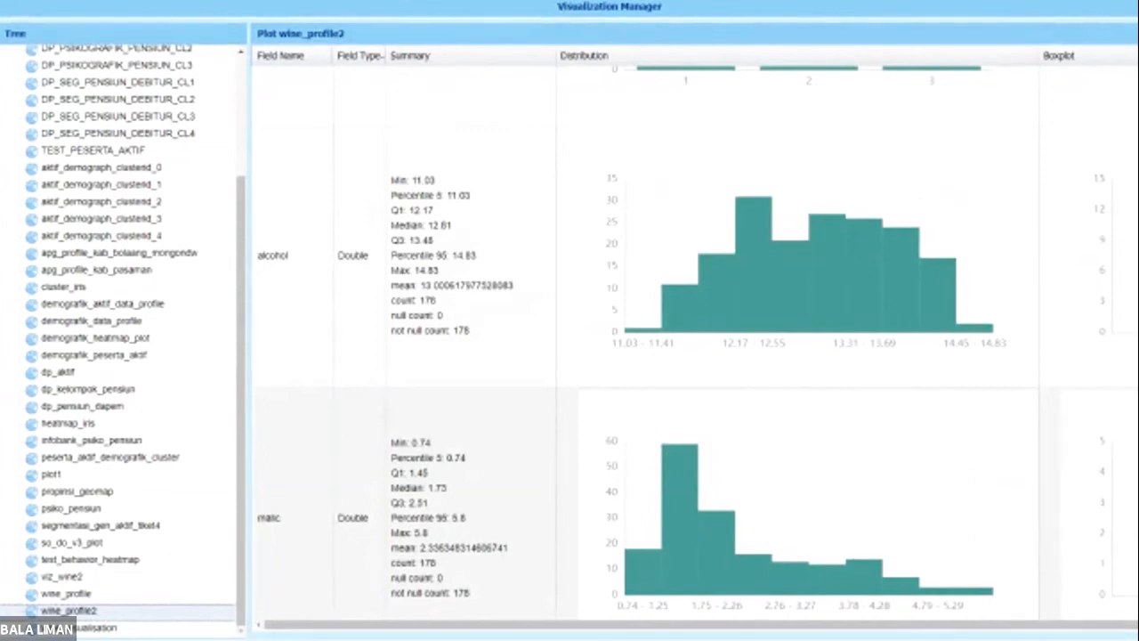
pyautogui.scroll(-4, 1104, 481)
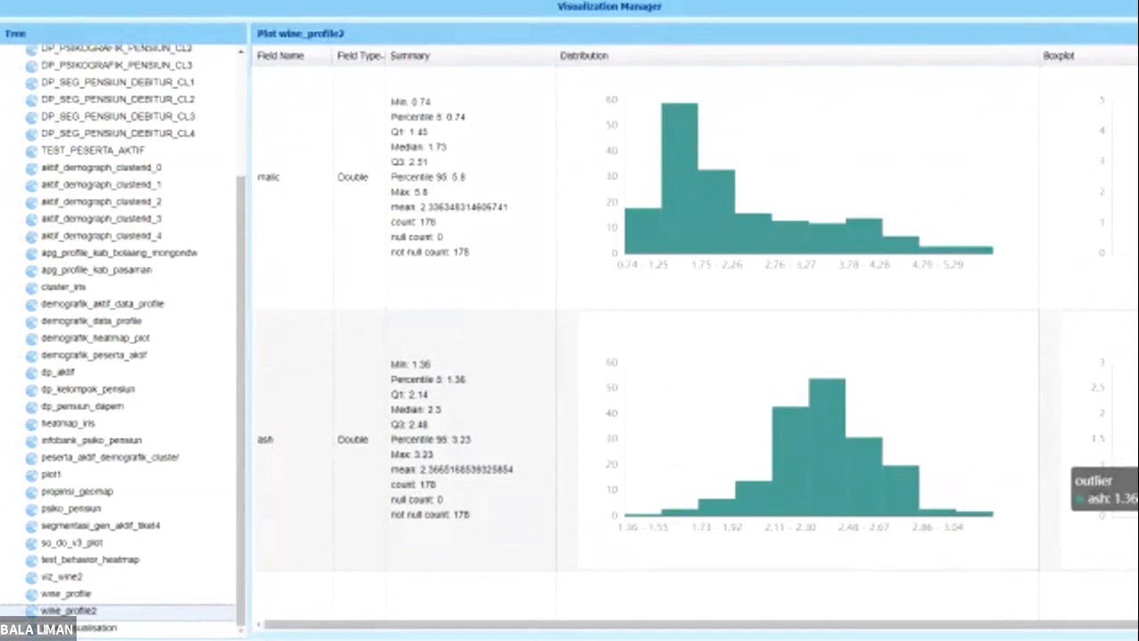
pyautogui.scroll(-10, 1094, 462)
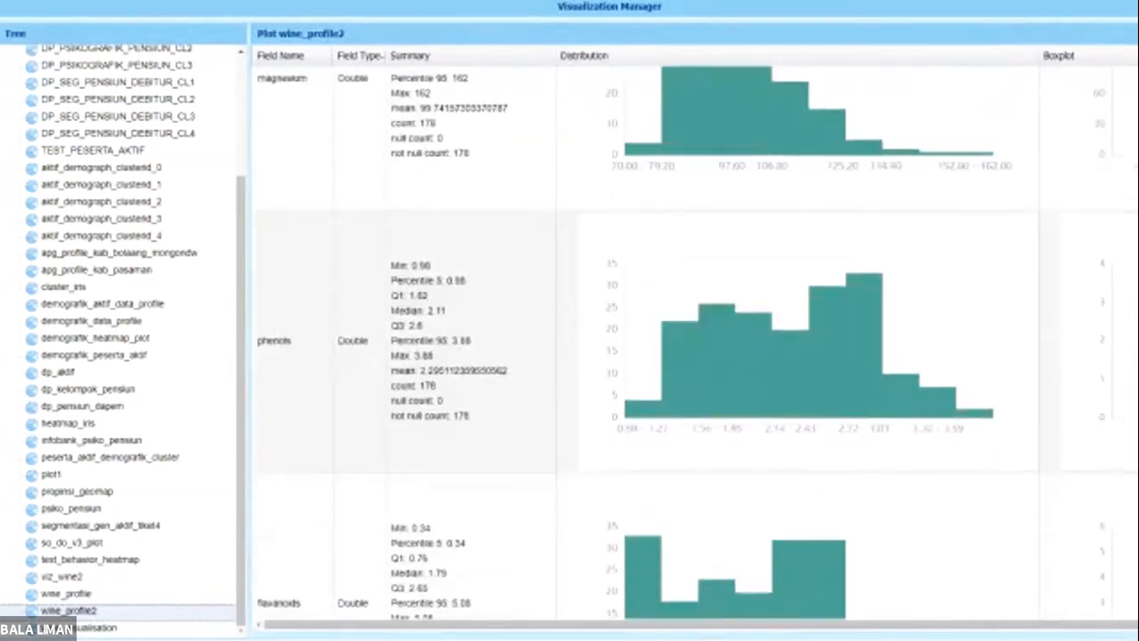
pyautogui.scroll(-15, 697, 343)
pyautogui.scroll(-5, 1050, 507)
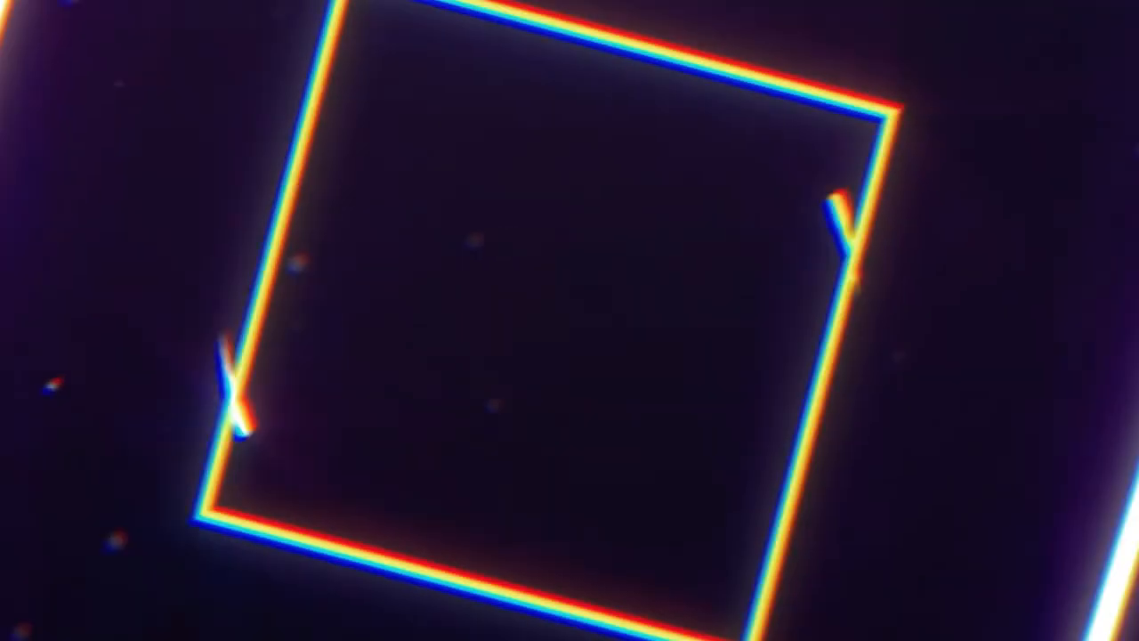